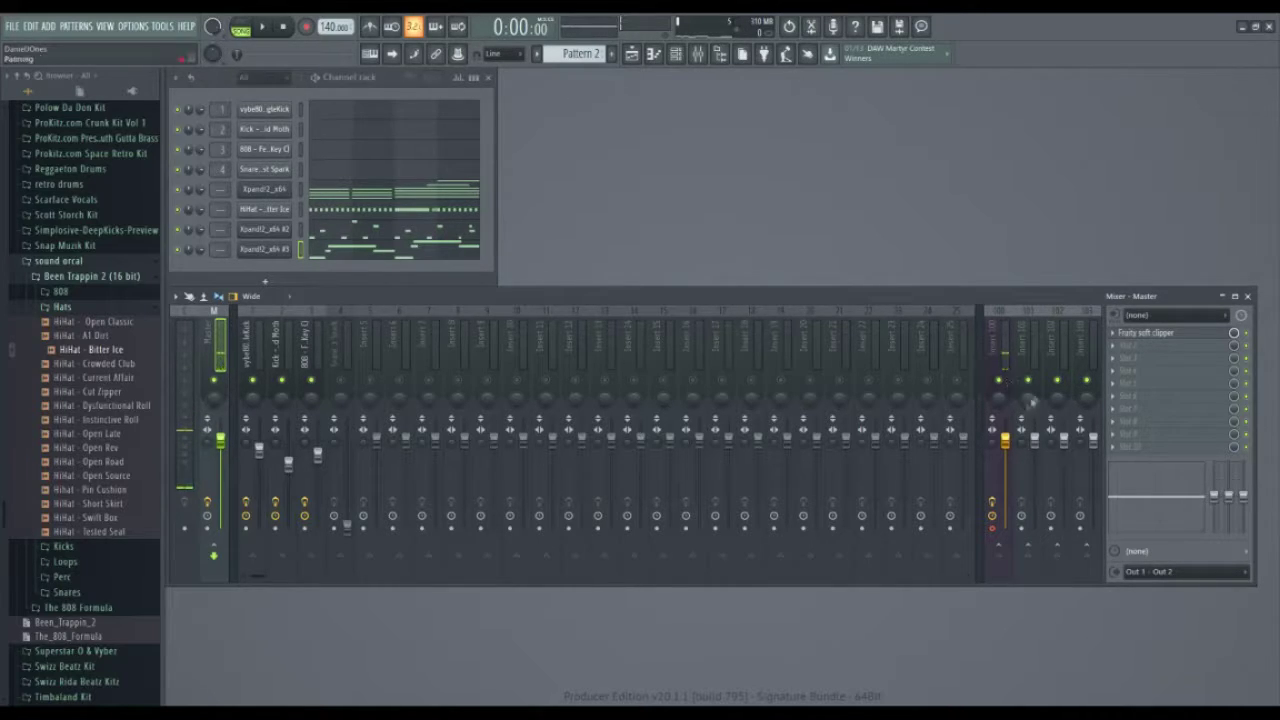
Step: Inspect the kick, vybe808SingleKick and 808 mixer tracks
{"action": "left_click", "coordinate": [308, 352]}
{"action": "left_click", "coordinate": [289, 354]}
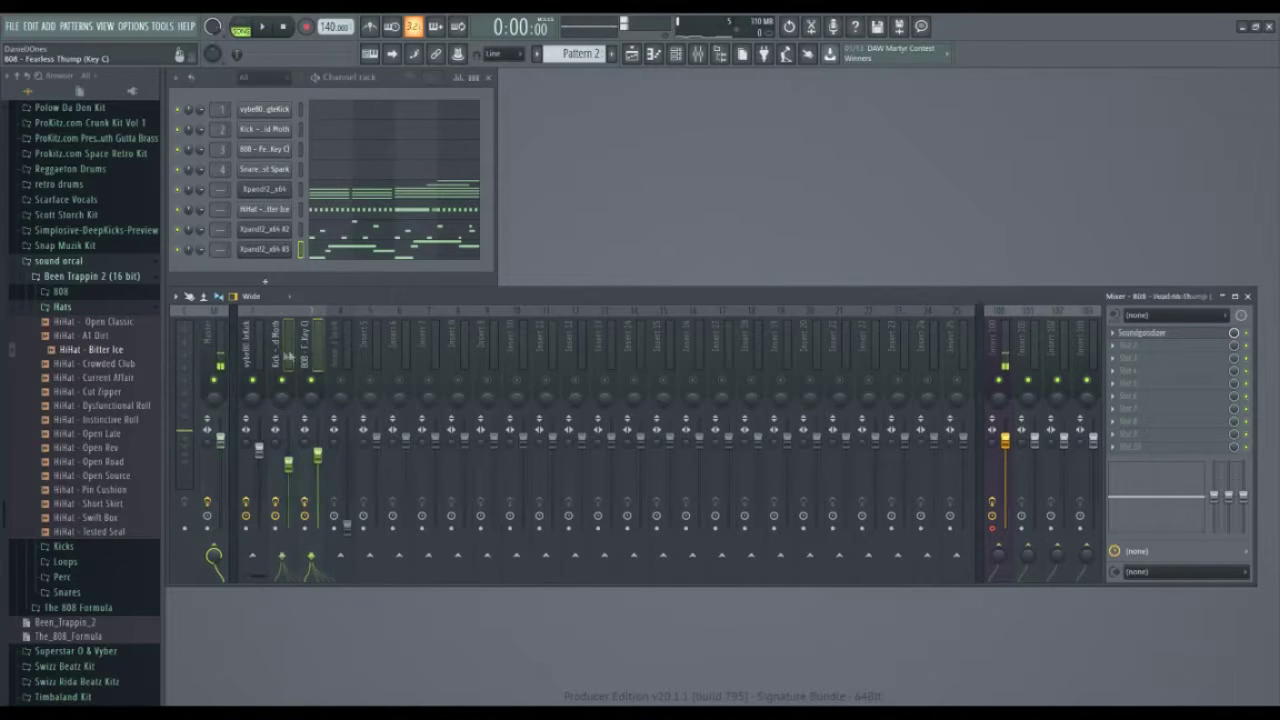
{"action": "left_click", "coordinate": [258, 354]}
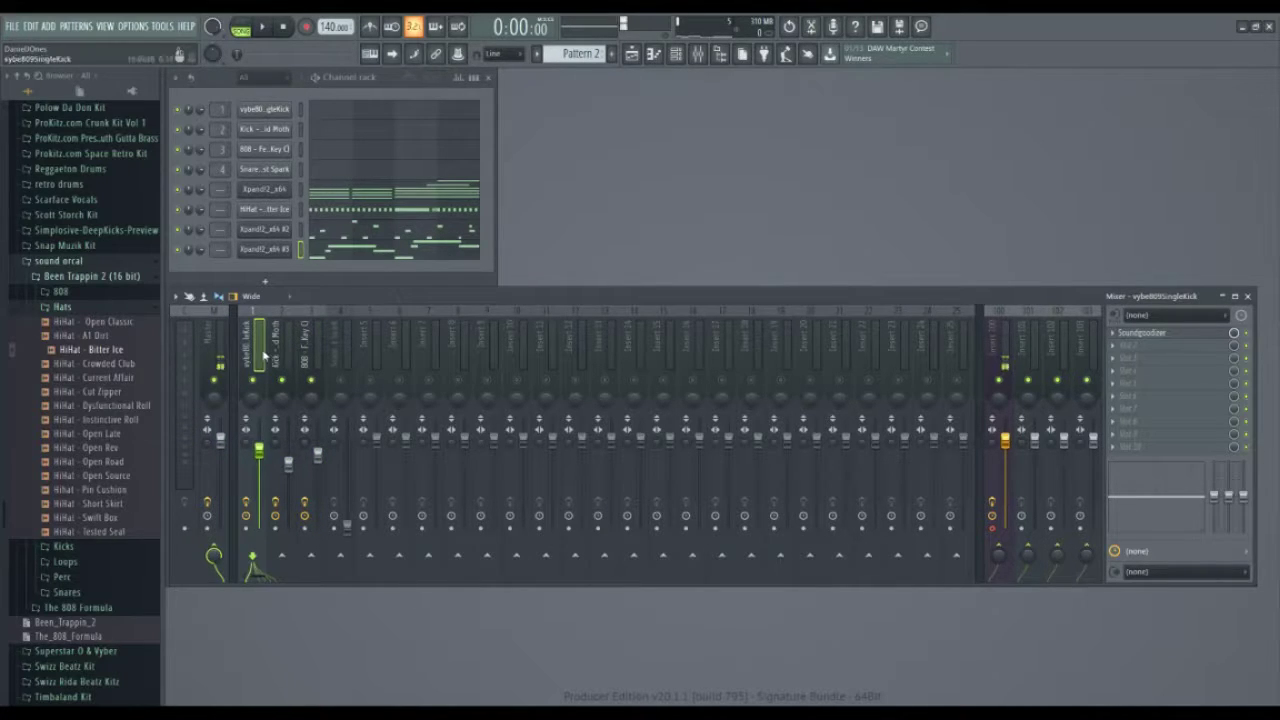
{"action": "left_click", "coordinate": [286, 356]}
{"action": "left_click", "coordinate": [310, 356]}
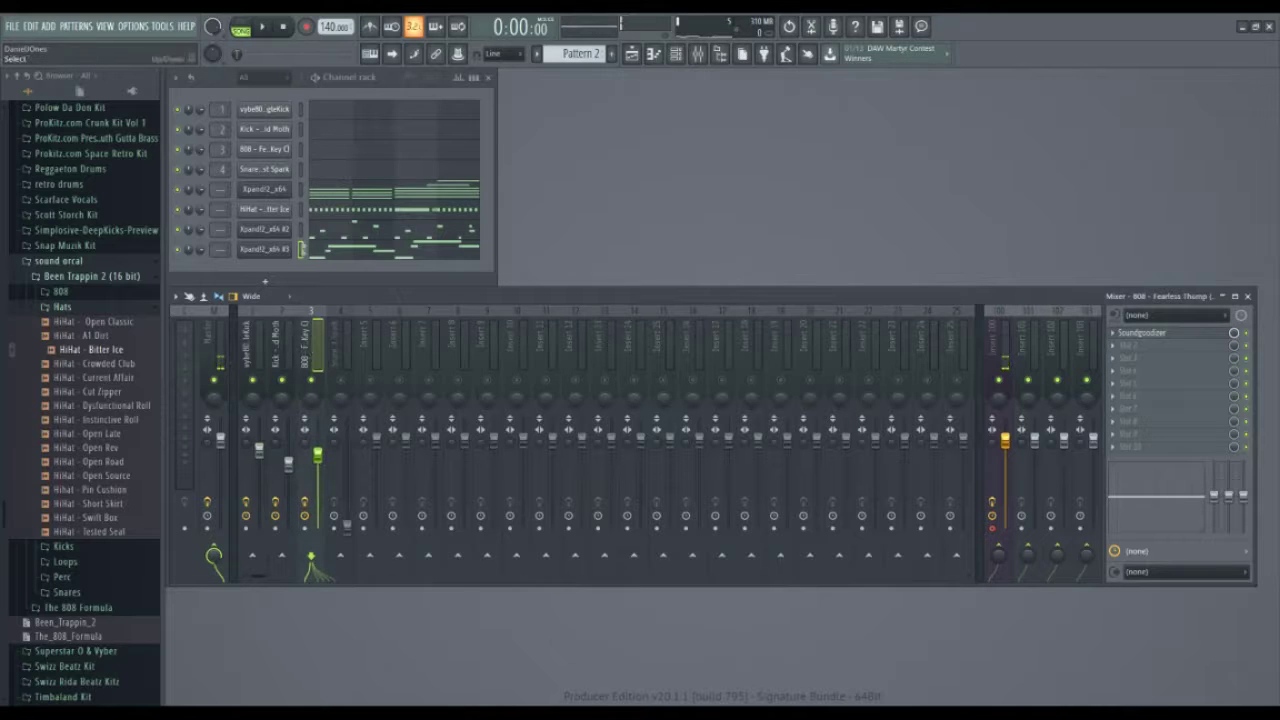
Step: Link all eight Channel rack channels to consecutive mixer tracks starting at insert 1
{"action": "right_click", "coordinate": [303, 111]}
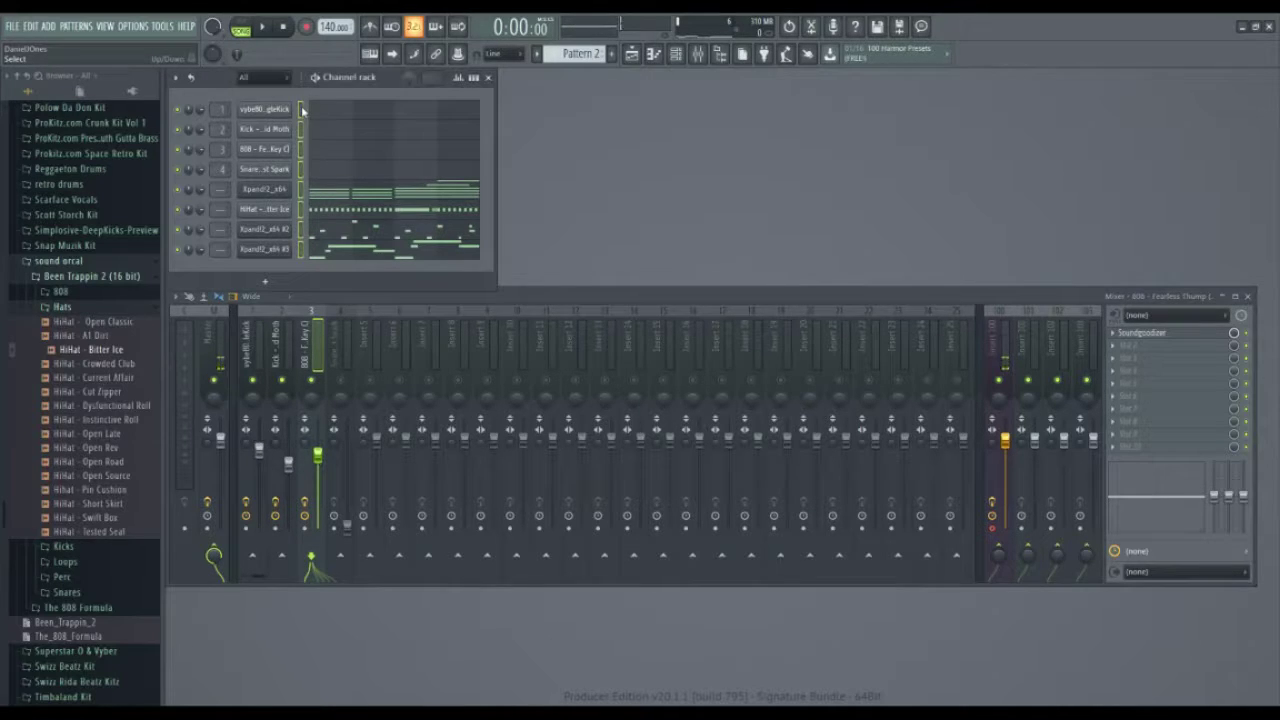
{"action": "left_click", "coordinate": [257, 362]}
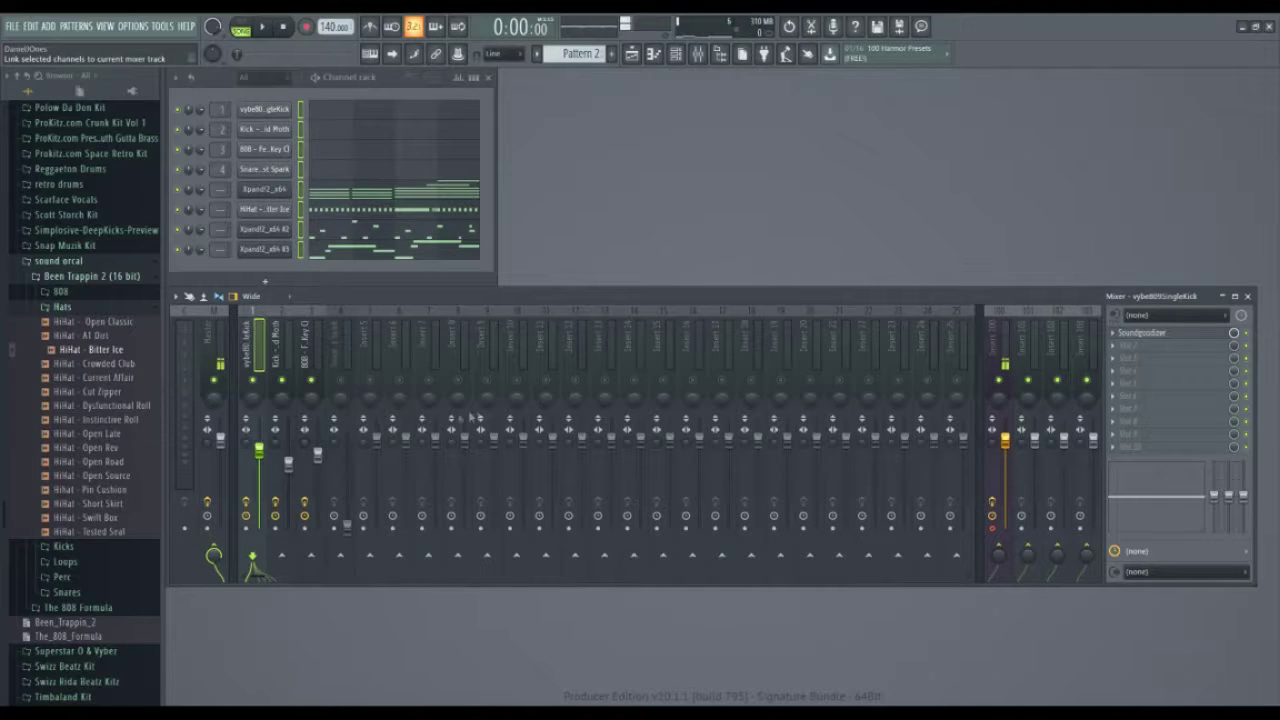
{"action": "key", "text": "ctrl+shift+l"}
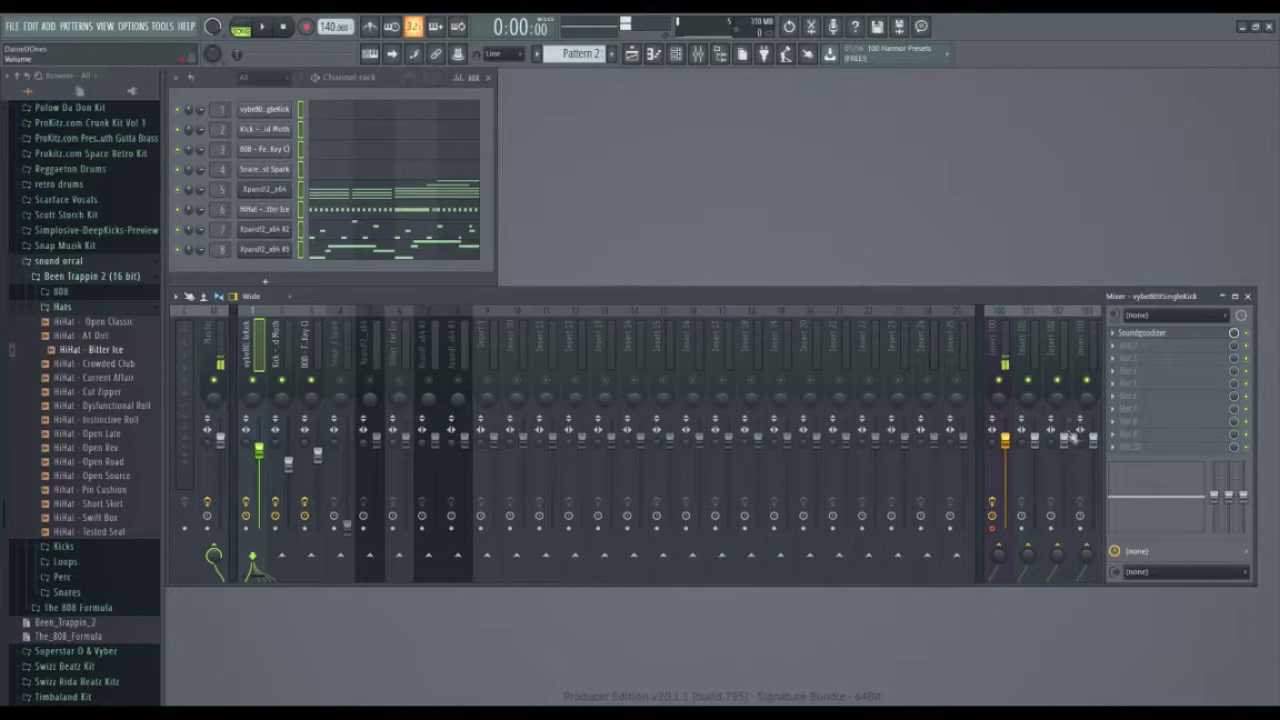
Step: Load Fruity parametric EQ 2 onto Insert 100 and move its window over the mixer
{"action": "left_click", "coordinate": [1000, 345]}
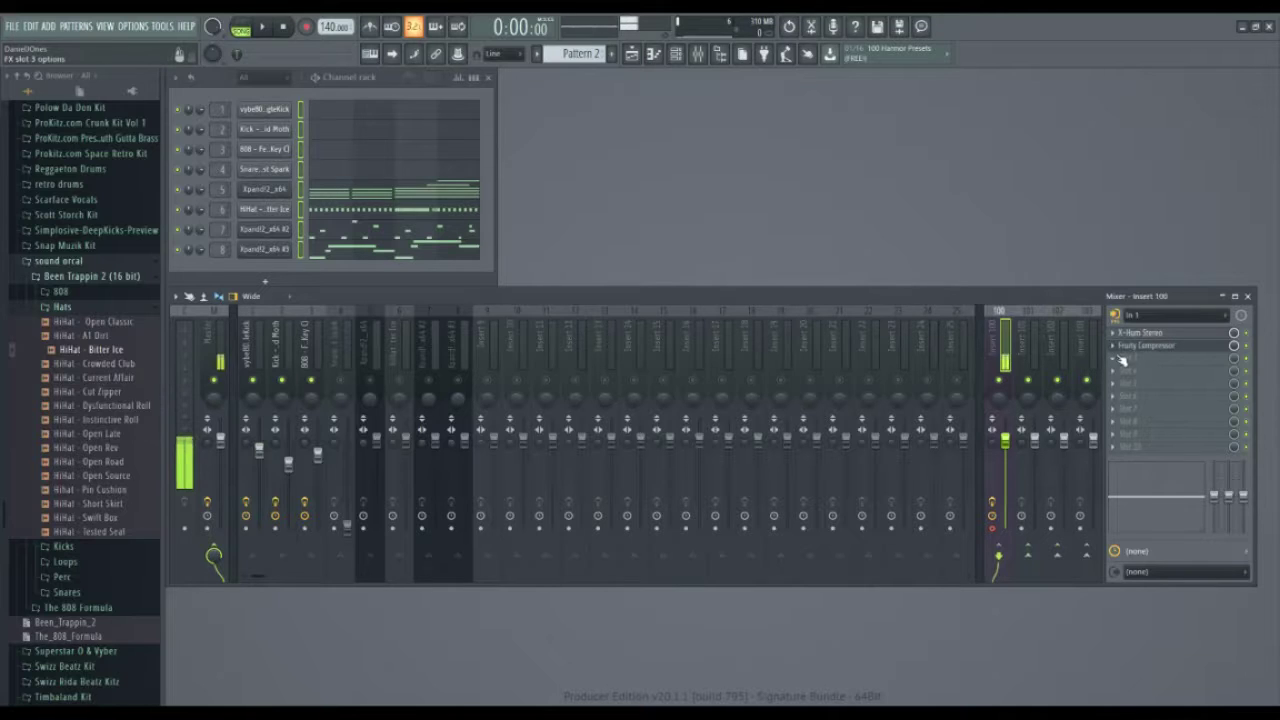
{"action": "left_click", "coordinate": [1049, 84]}
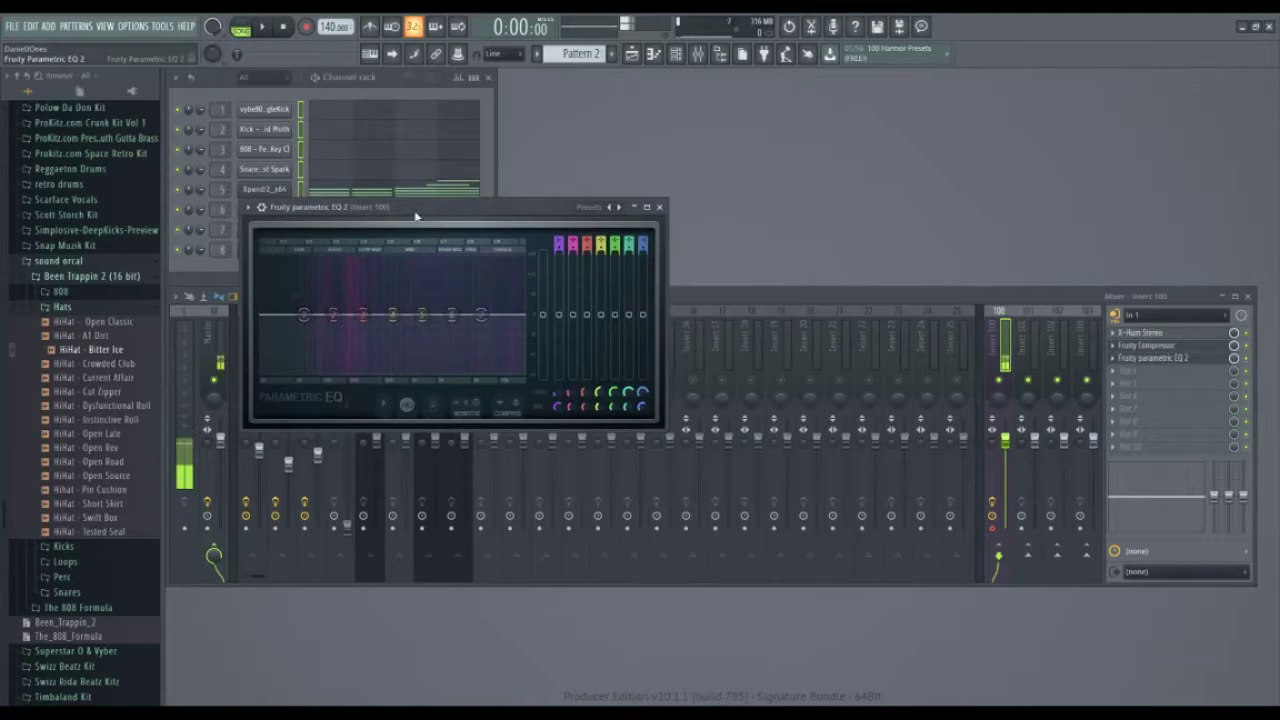
{"action": "left_click_drag", "start_coordinate": [415, 212], "coordinate": [705, 270]}
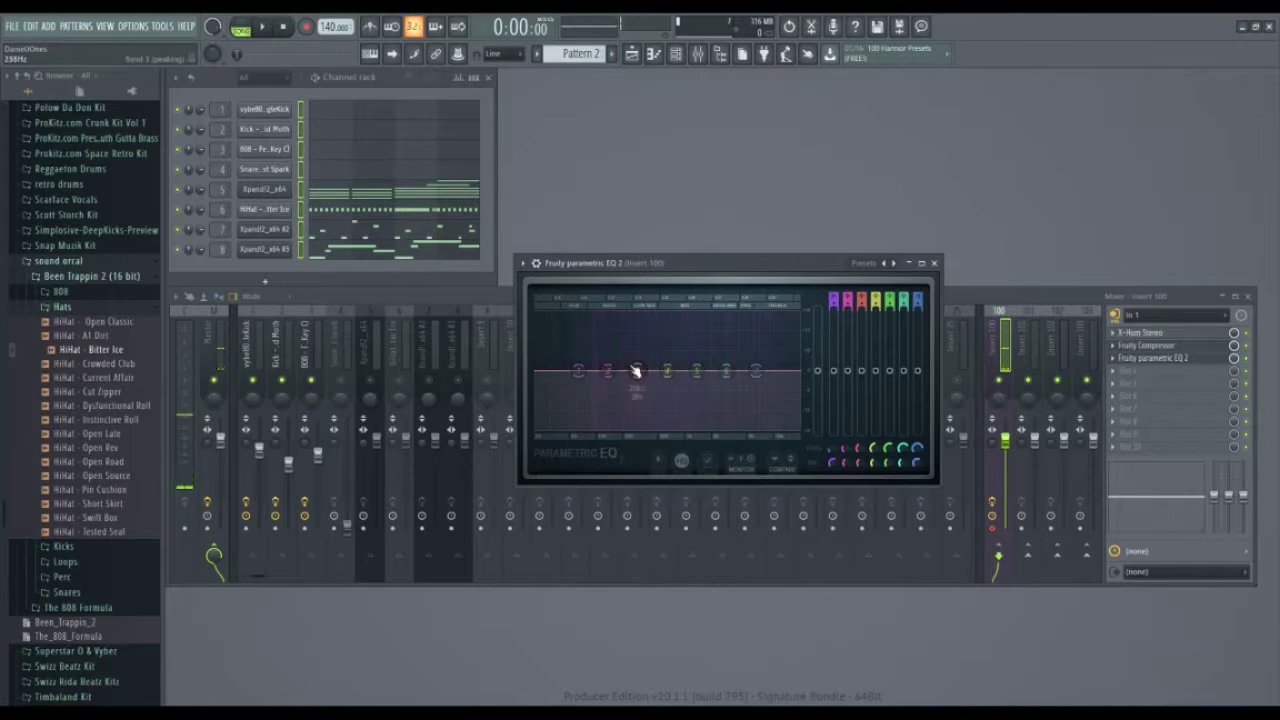
Step: Try a band 4 tweak, a 3 kHz band 6 boost and a low cut, undoing them, then close the EQ
{"action": "left_click_drag", "start_coordinate": [683, 383], "coordinate": [679, 382]}
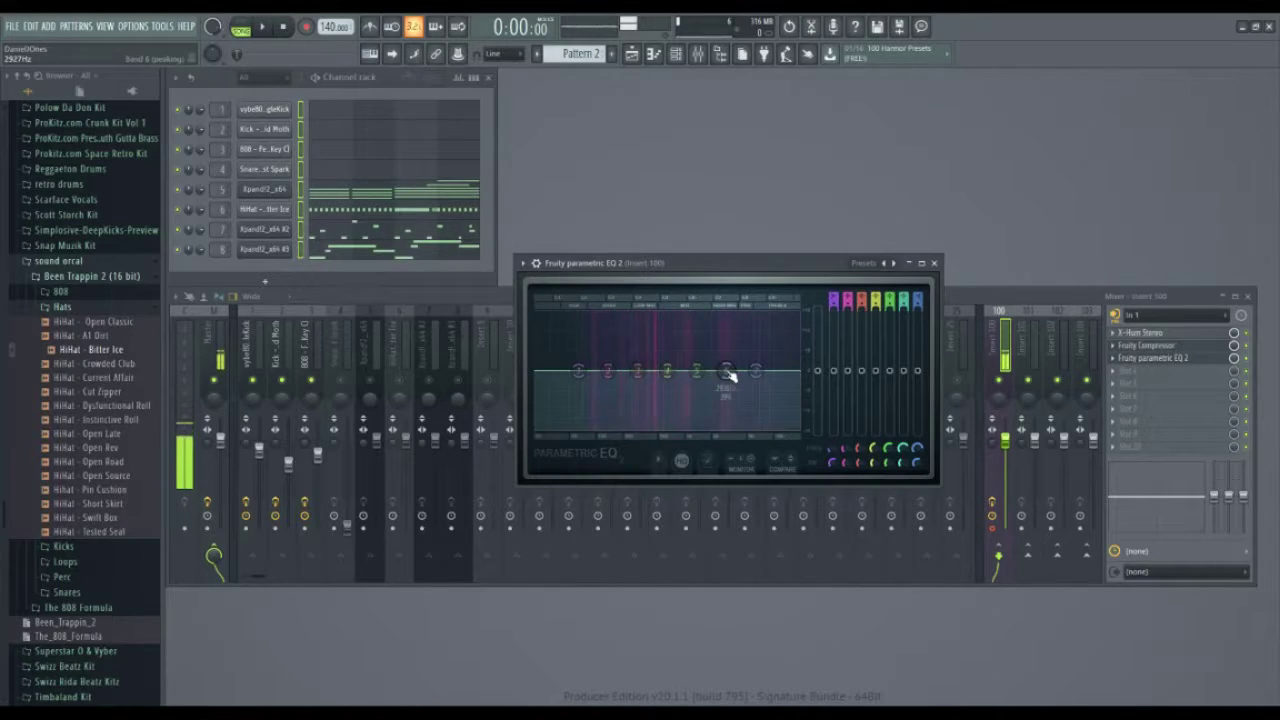
{"action": "left_click_drag", "start_coordinate": [729, 373], "coordinate": [732, 363]}
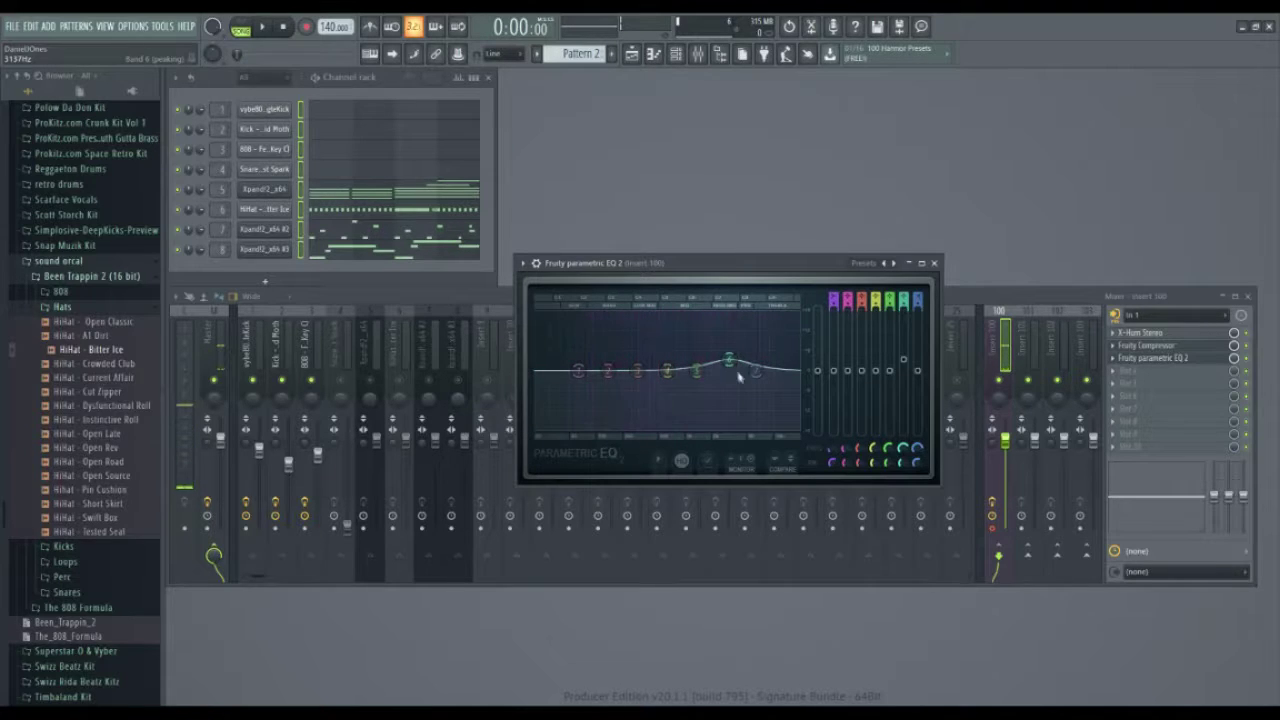
{"action": "key", "text": "ctrl+z"}
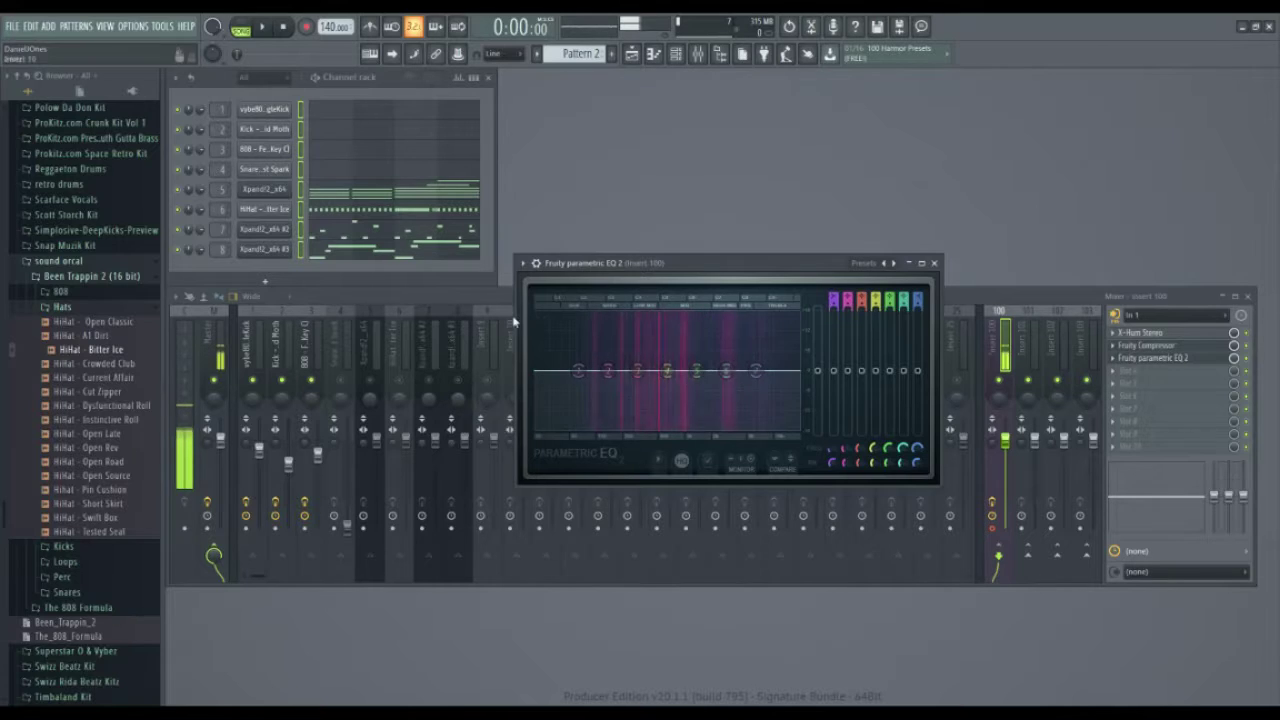
{"action": "left_click_drag", "start_coordinate": [578, 371], "coordinate": [589, 442]}
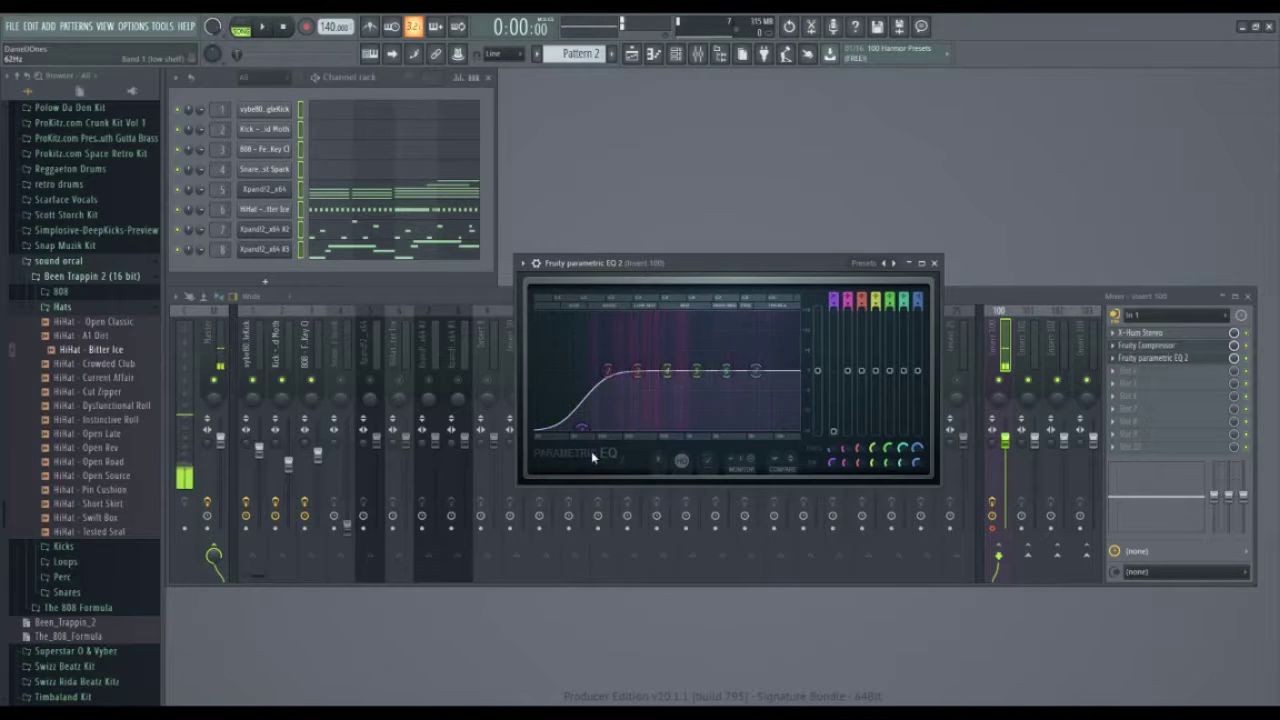
{"action": "key", "text": "ctrl+z"}
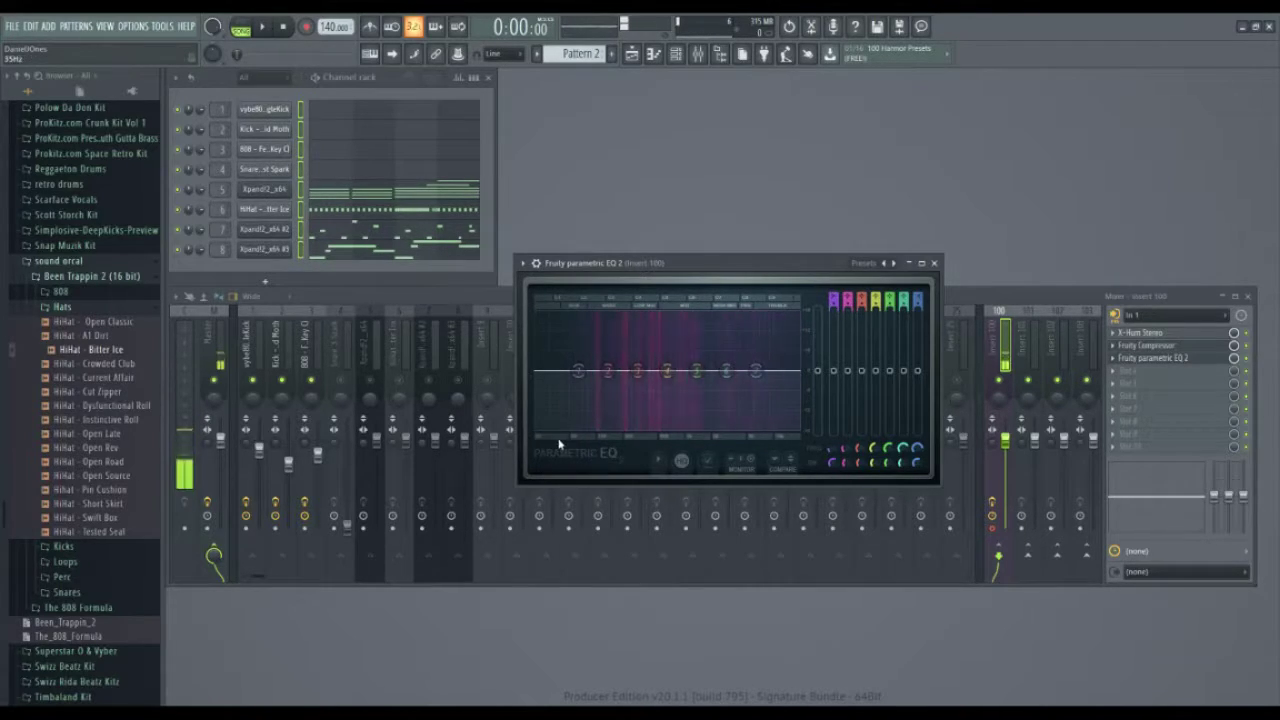
{"action": "left_click", "coordinate": [935, 264]}
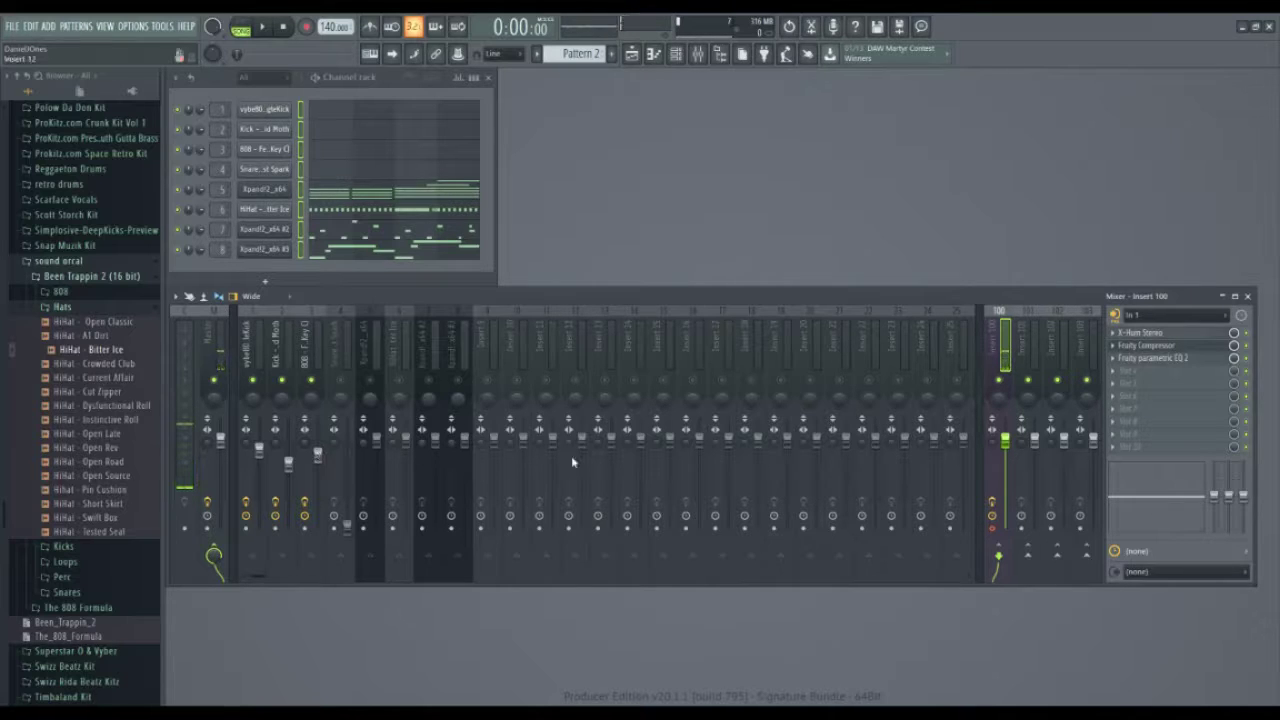
{"action": "left_click", "coordinate": [999, 381]}
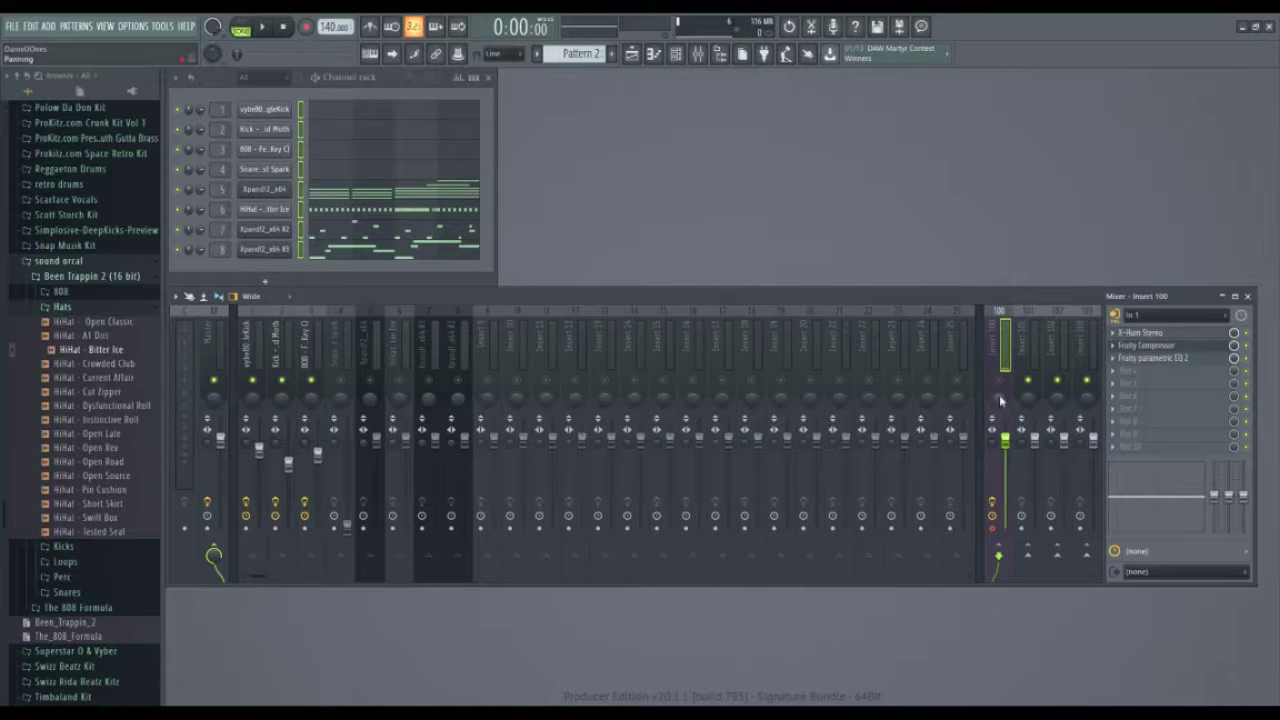
Step: Start the beat and pull down the faders of mixer inserts 1–8 together
{"action": "key", "text": "space"}
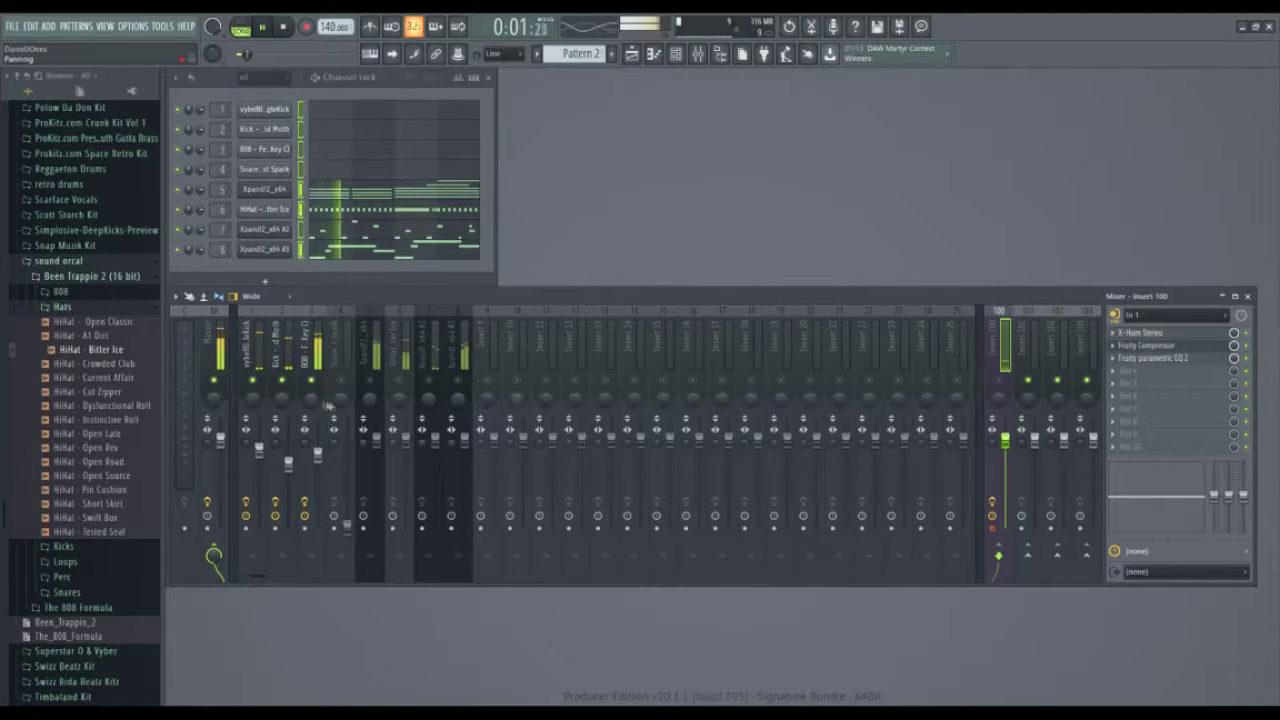
{"action": "left_click", "coordinate": [255, 360]}
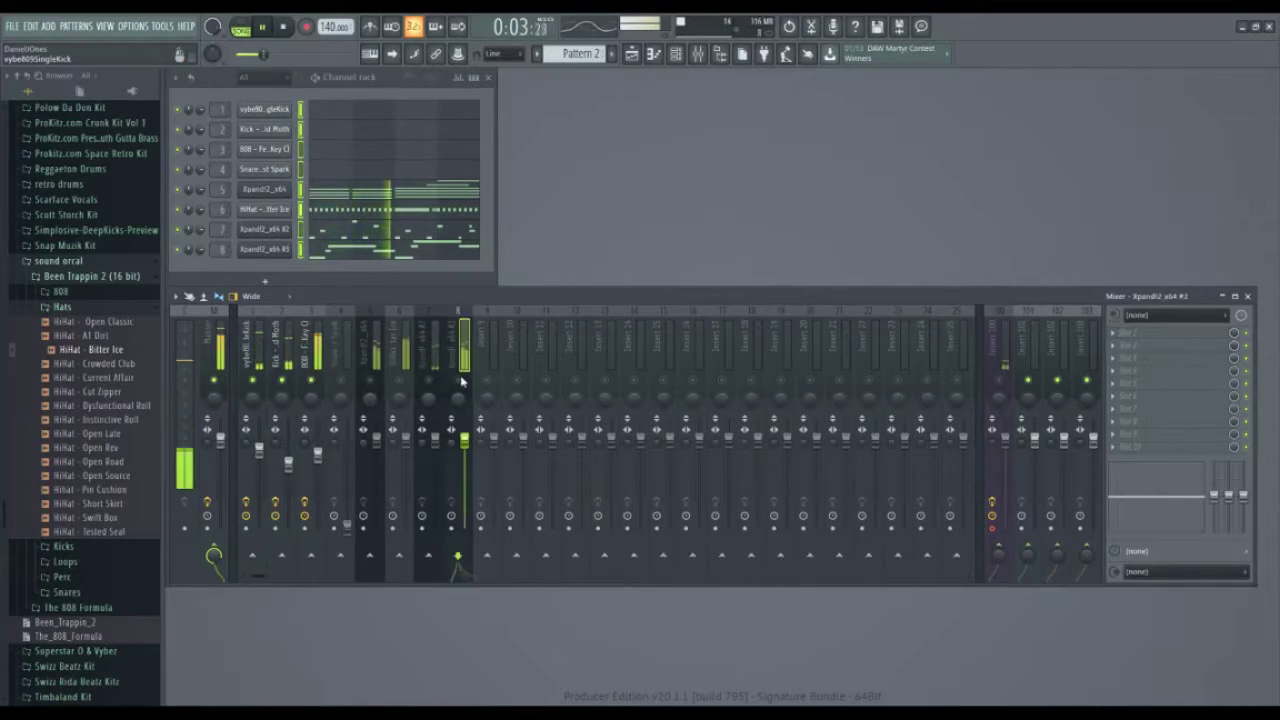
{"action": "left_click_drag", "start_coordinate": [250, 360], "coordinate": [464, 362]}
{"action": "left_click_drag", "start_coordinate": [464, 460], "coordinate": [464, 524]}
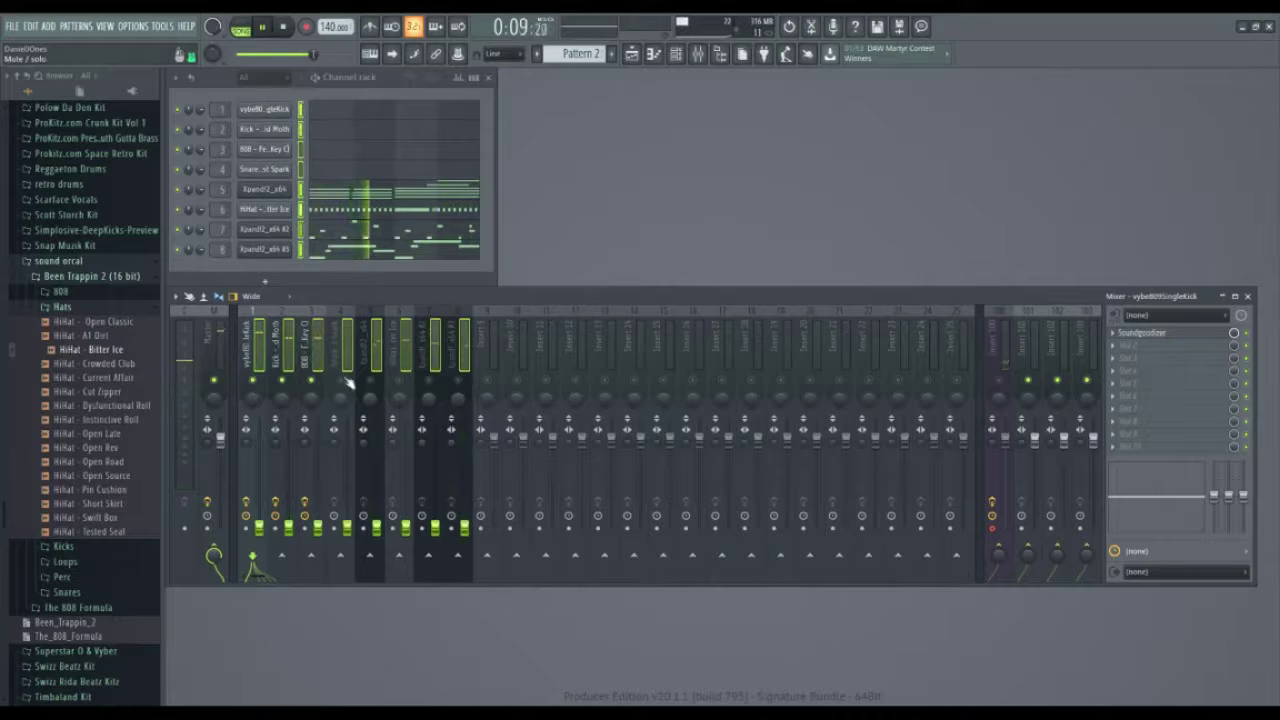
Step: Solo the 808 track briefly, unsolo it, and stop the beat back at the start
{"action": "right_click", "coordinate": [312, 383]}
{"action": "right_click", "coordinate": [310, 382]}
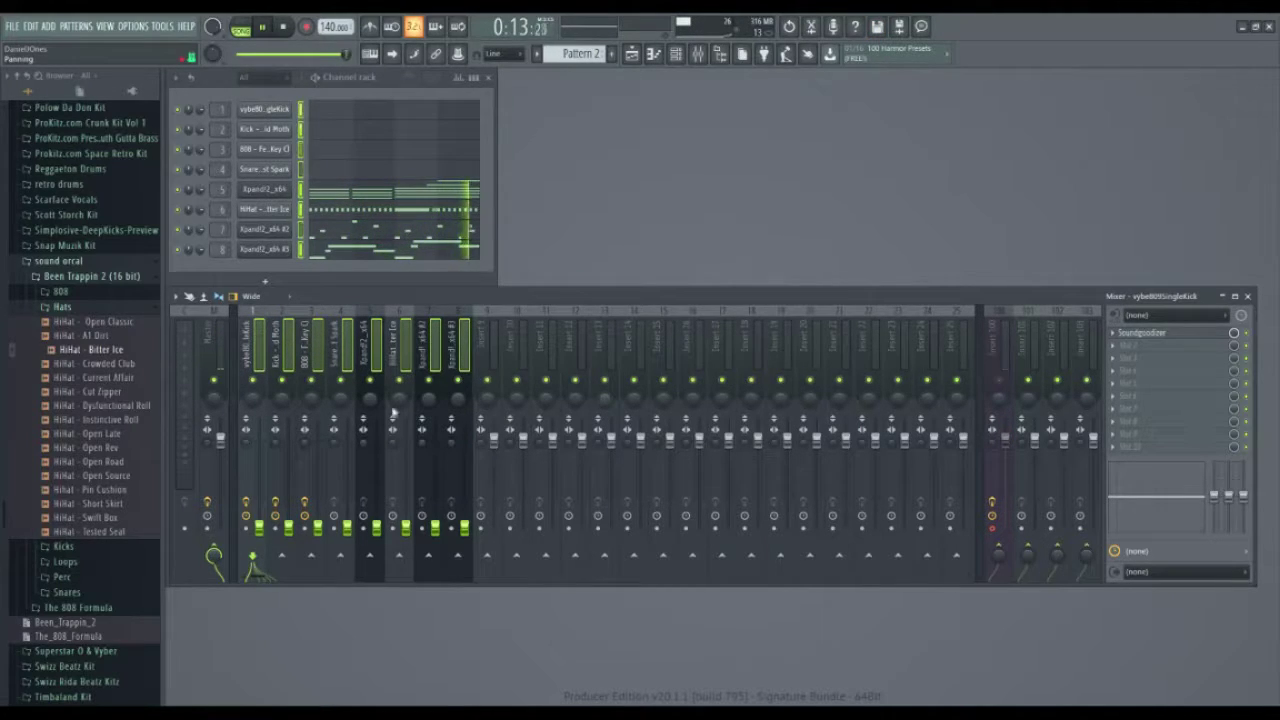
{"action": "key", "text": "space"}
{"action": "key", "text": "space"}
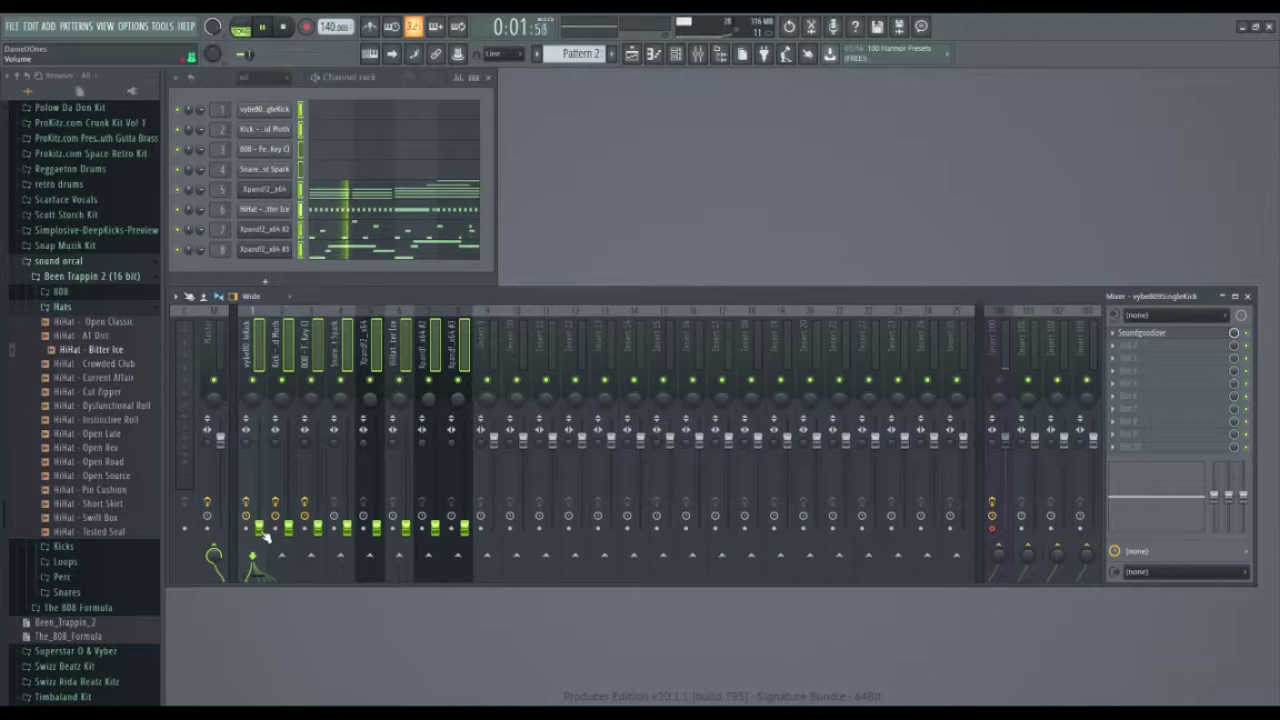
Step: Raise the first Xpand!2 fader to about -3.2 dB, then the HiHat - Bitter Ice and other two Xpand!2 faders
{"action": "left_click", "coordinate": [370, 530]}
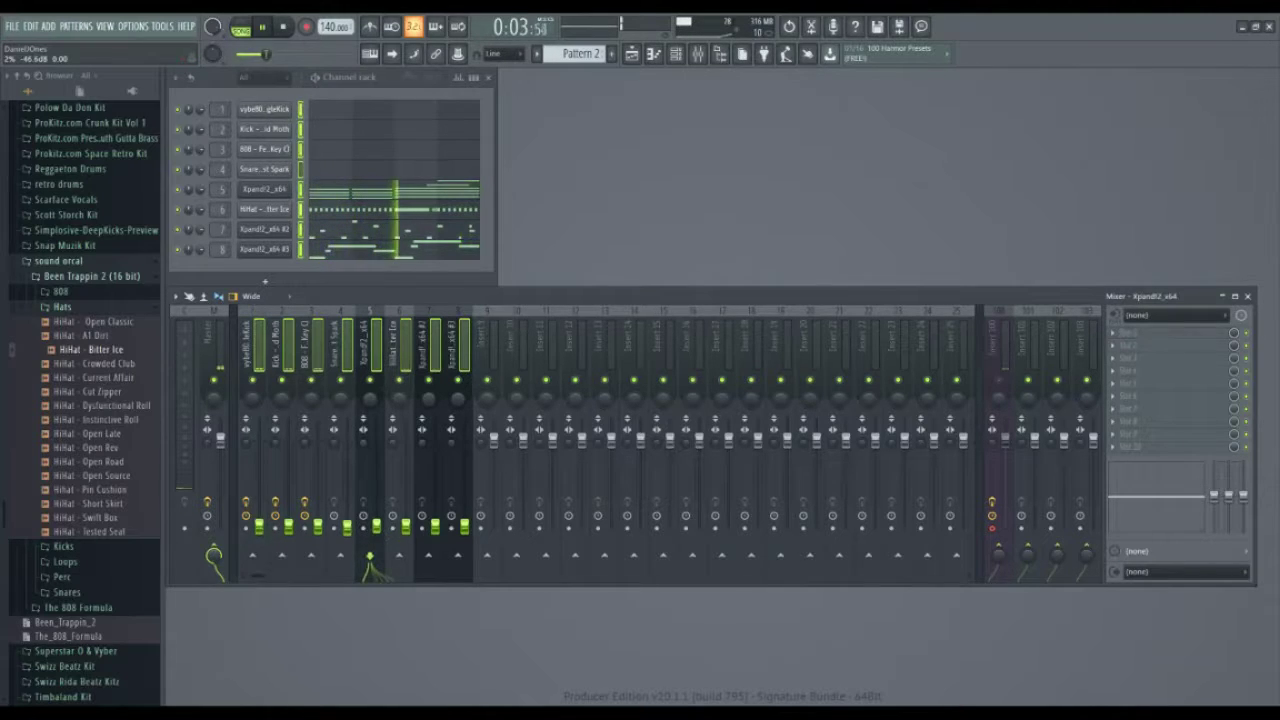
{"action": "left_click", "coordinate": [398, 535]}
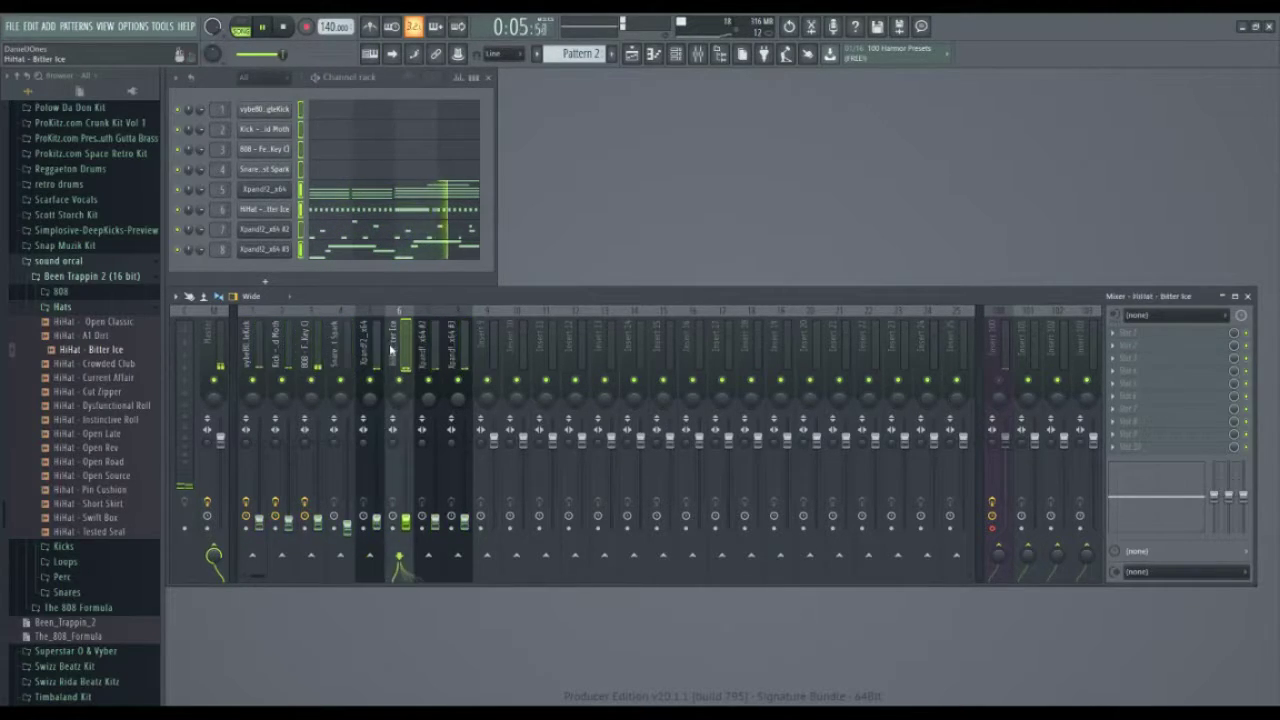
{"action": "left_click", "coordinate": [372, 528]}
{"action": "left_click_drag", "start_coordinate": [376, 521], "coordinate": [376, 462]}
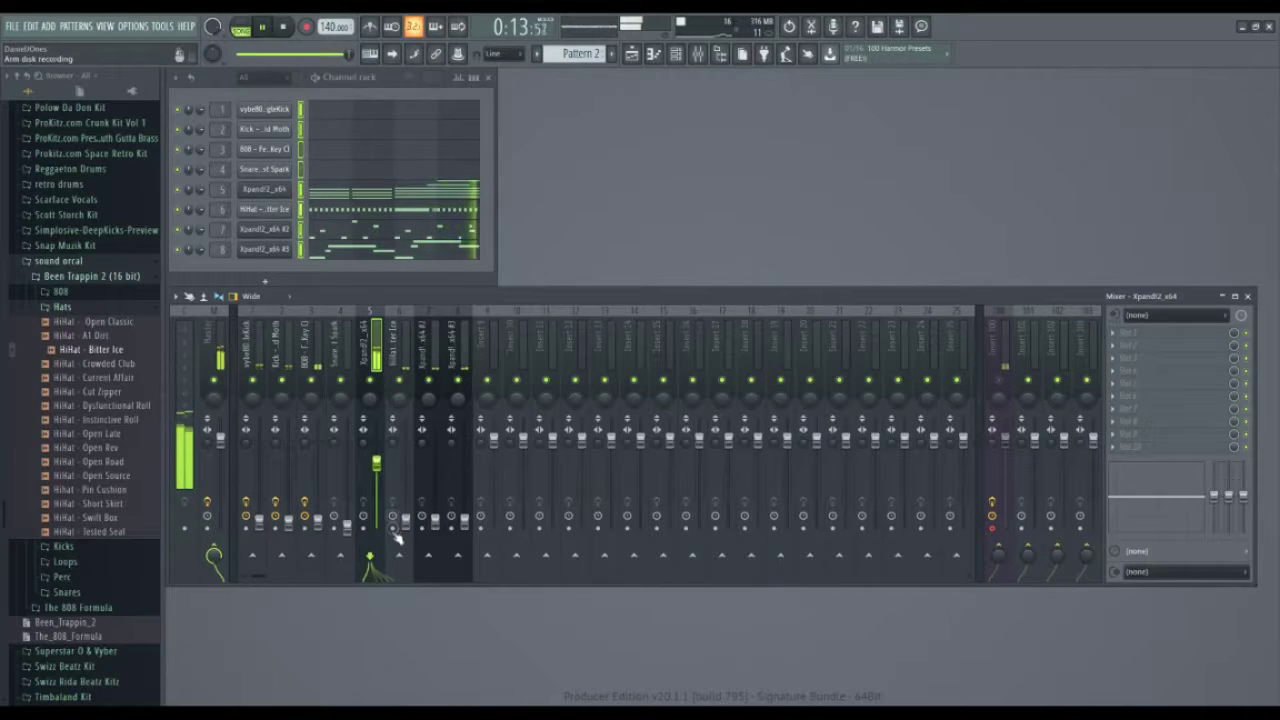
{"action": "left_click_drag", "start_coordinate": [405, 519], "coordinate": [405, 470]}
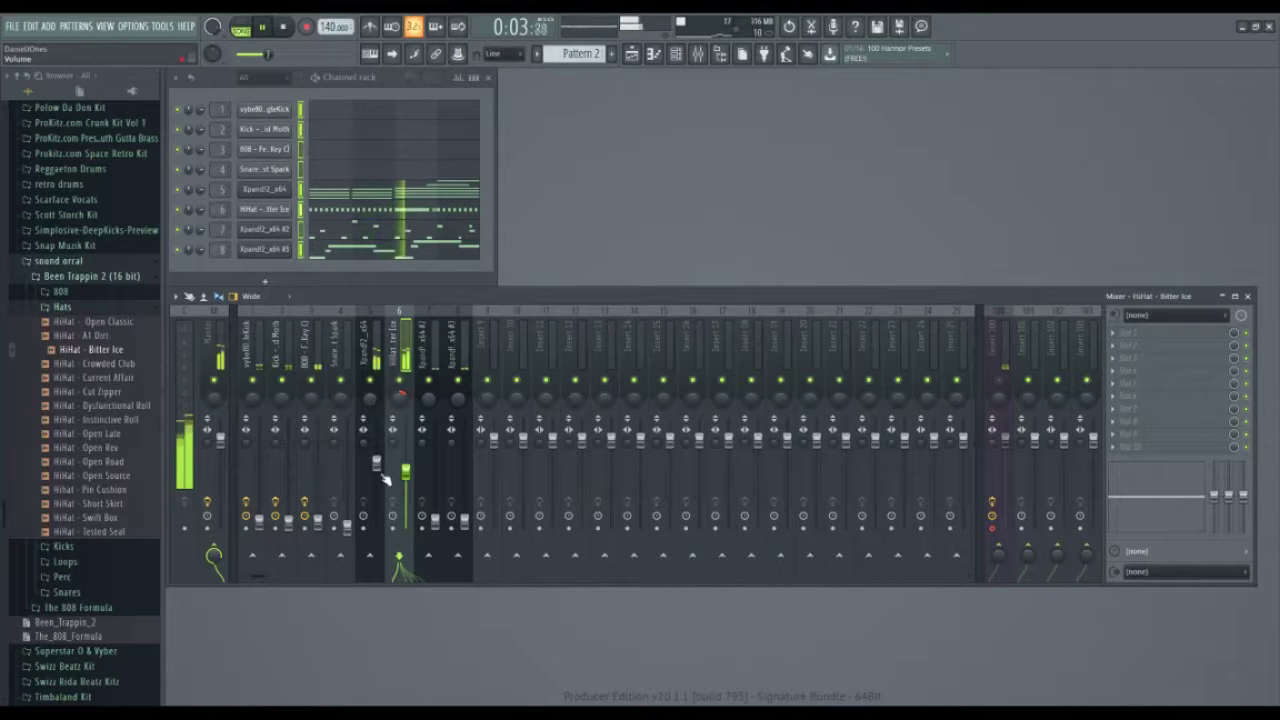
{"action": "left_click_drag", "start_coordinate": [377, 464], "coordinate": [376, 457]}
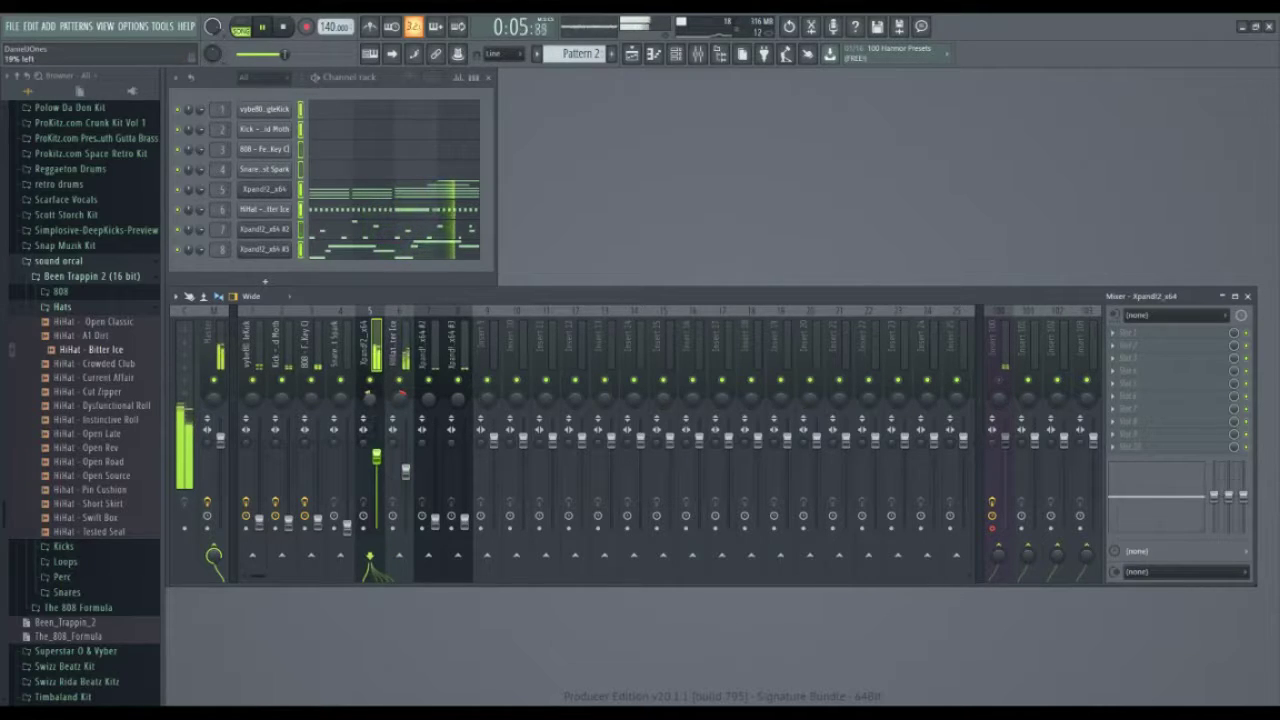
{"action": "left_click_drag", "start_coordinate": [436, 517], "coordinate": [436, 466]}
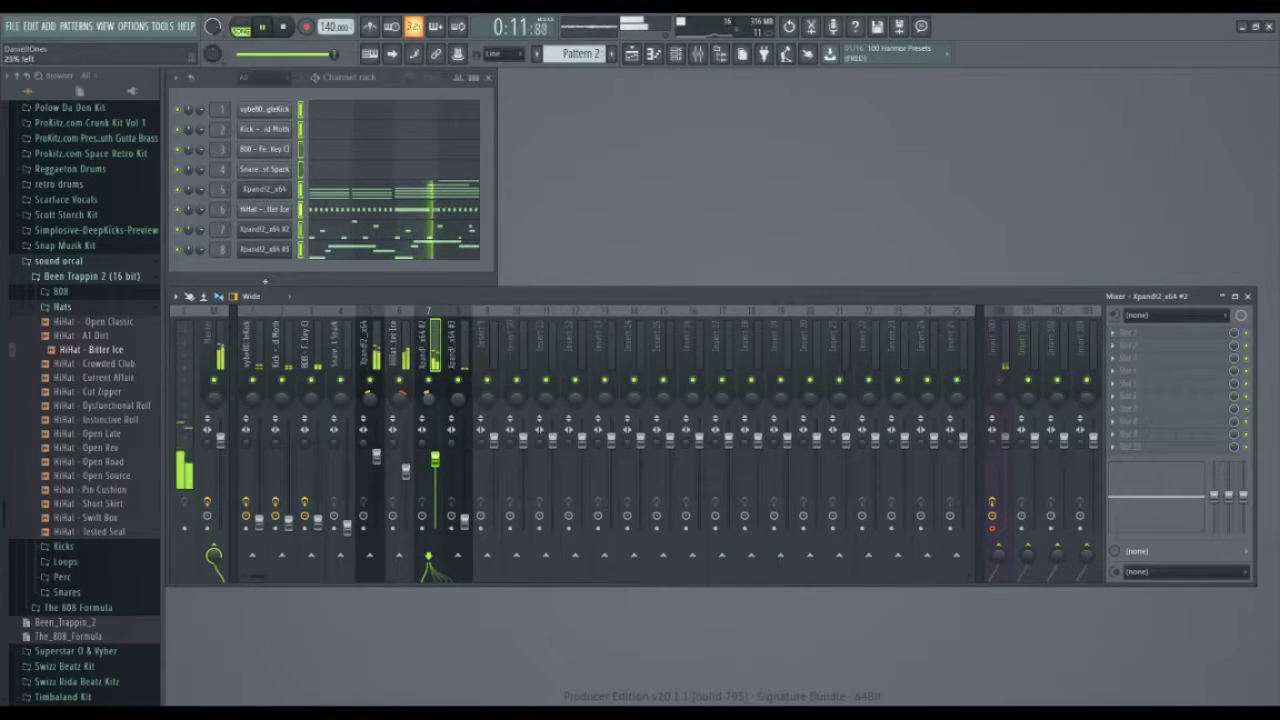
{"action": "left_click_drag", "start_coordinate": [464, 519], "coordinate": [464, 461]}
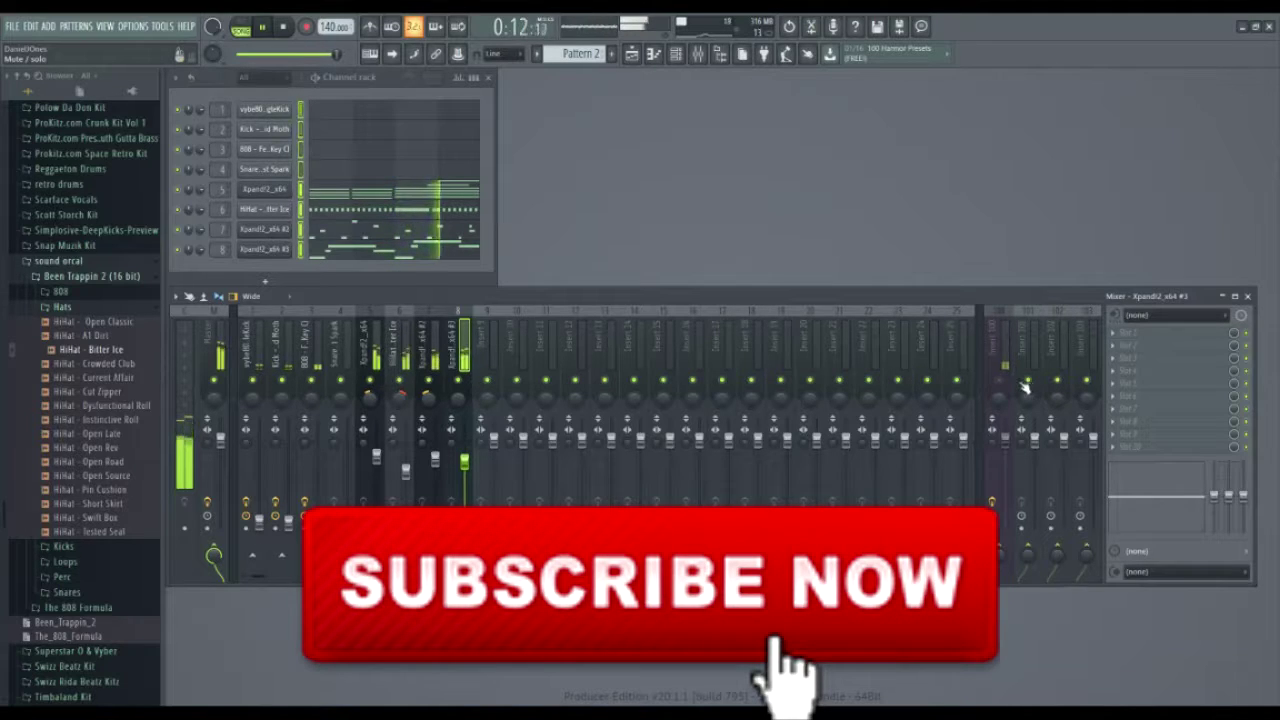
{"action": "key", "text": "space"}
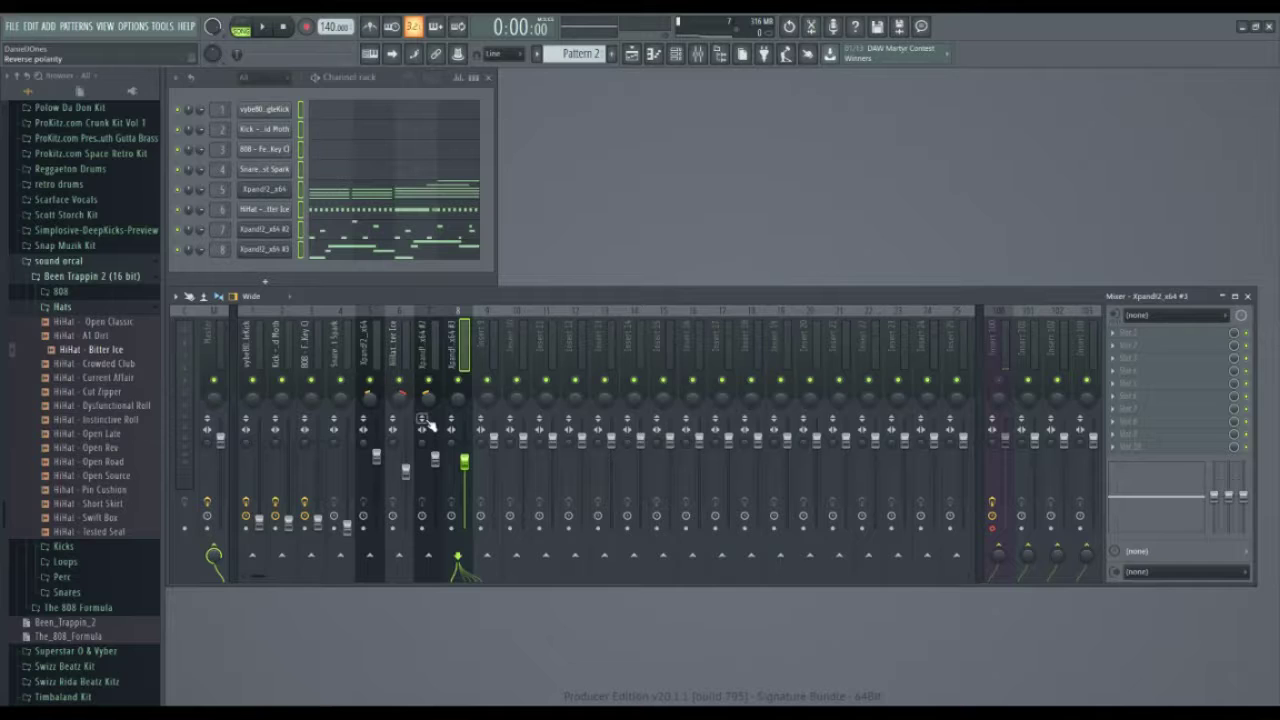
Step: Play the beat and raise the first kick to about 73%, plus 808 - Fearless Thump and Kick - Acid Moth
{"action": "key", "text": "space"}
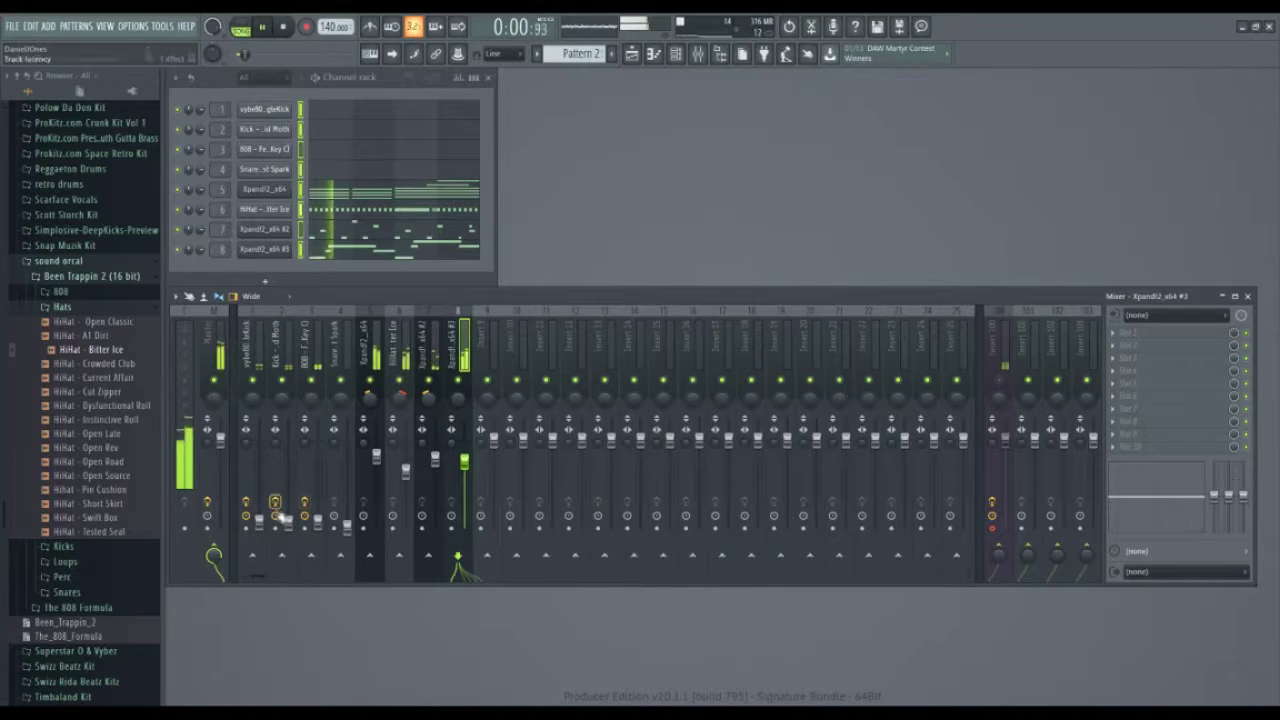
{"action": "left_click_drag", "start_coordinate": [259, 521], "coordinate": [259, 445]}
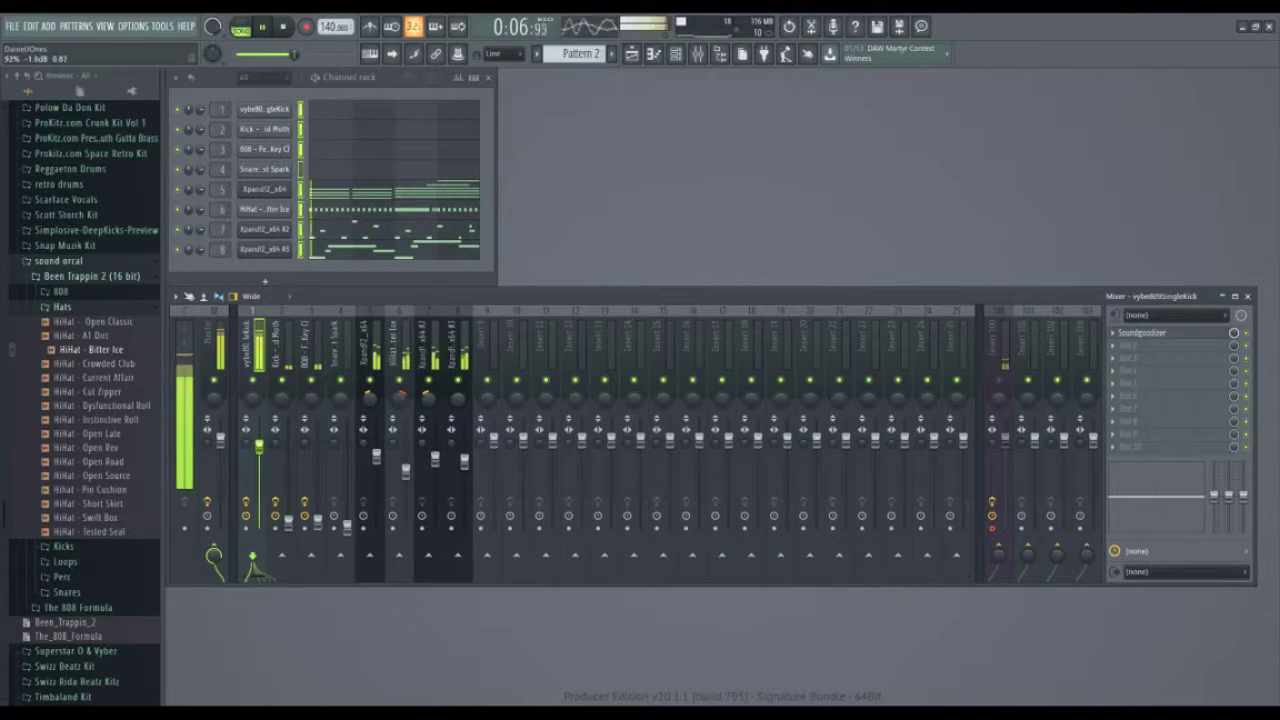
{"action": "left_click_drag", "start_coordinate": [317, 521], "coordinate": [317, 458]}
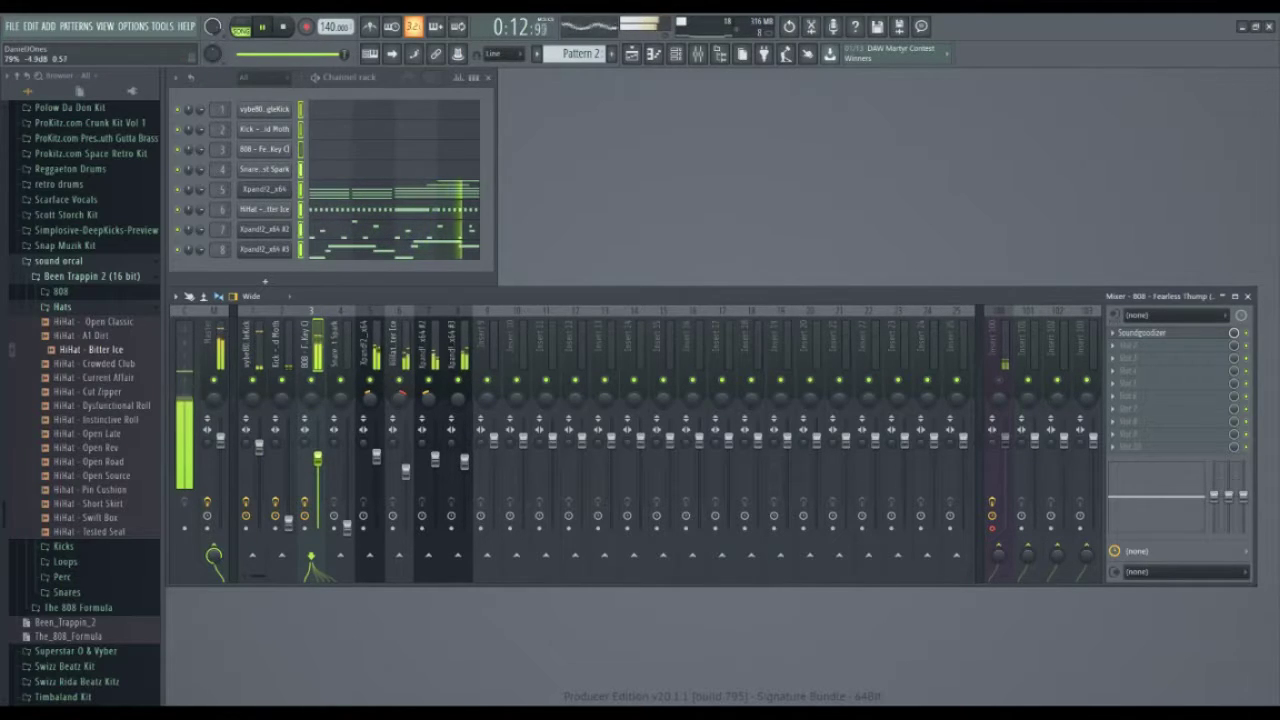
{"action": "left_click_drag", "start_coordinate": [288, 521], "coordinate": [289, 455]}
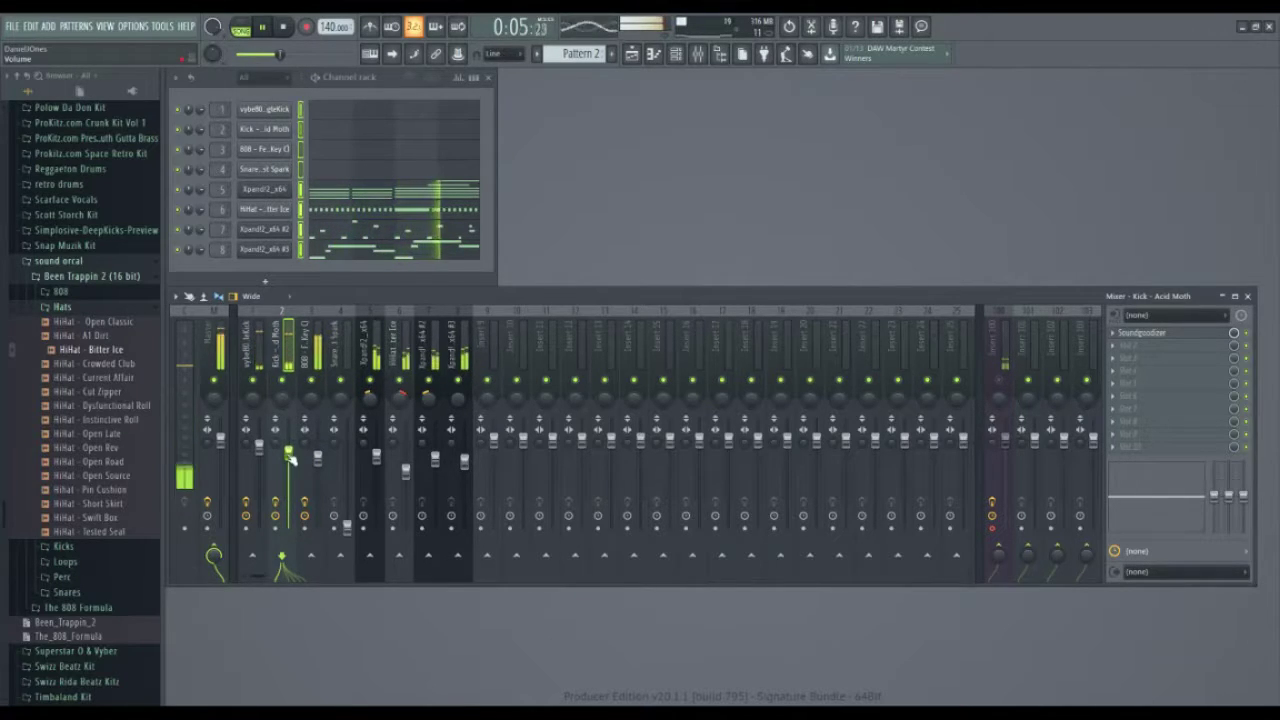
Step: Fine-tune the first kick up and Kick - Acid Moth and 808 down slightly, then stop playback
{"action": "left_click_drag", "start_coordinate": [262, 449], "coordinate": [261, 441]}
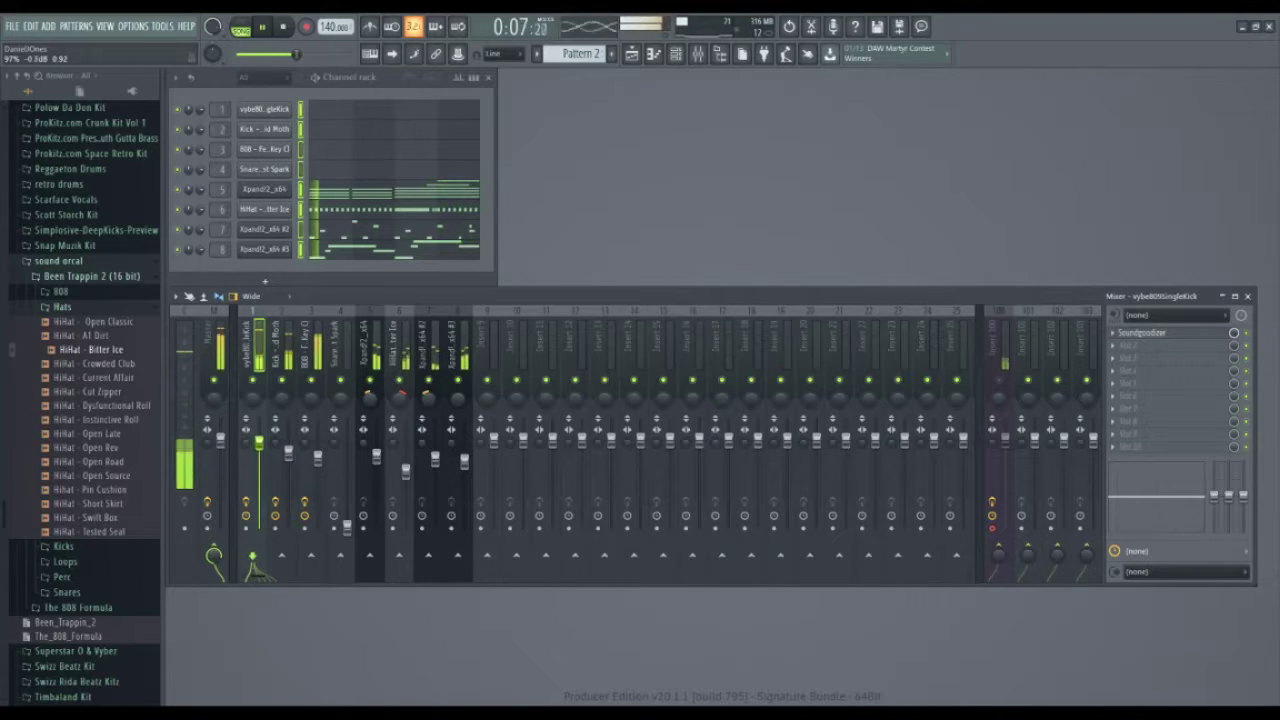
{"action": "left_click", "coordinate": [289, 453]}
{"action": "left_click_drag", "start_coordinate": [289, 453], "coordinate": [297, 464]}
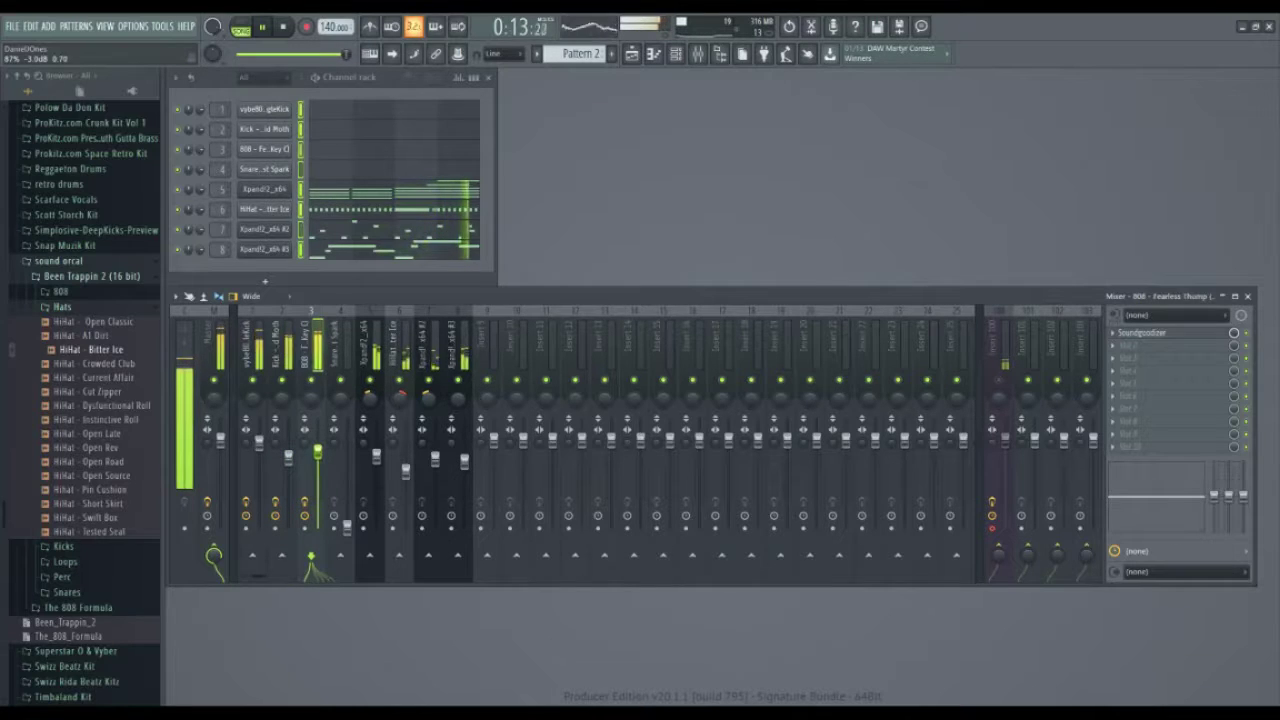
{"action": "left_click_drag", "start_coordinate": [320, 450], "coordinate": [323, 459]}
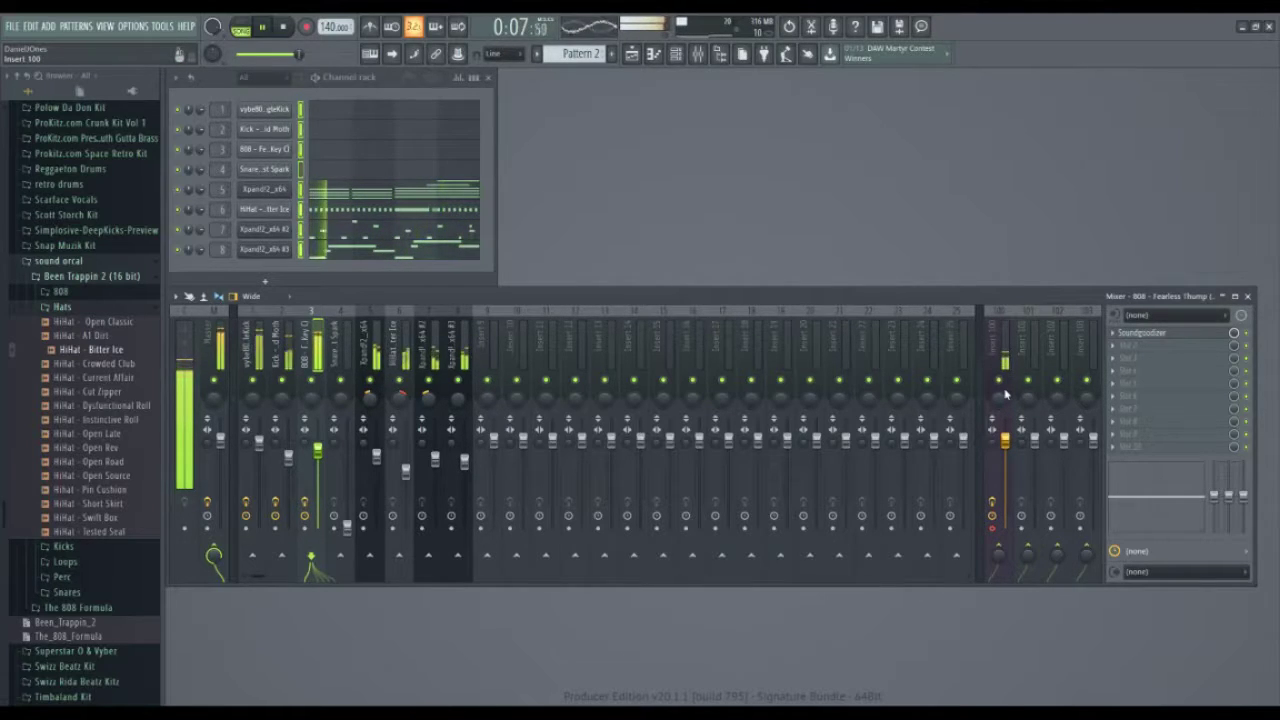
{"action": "key", "text": "space"}
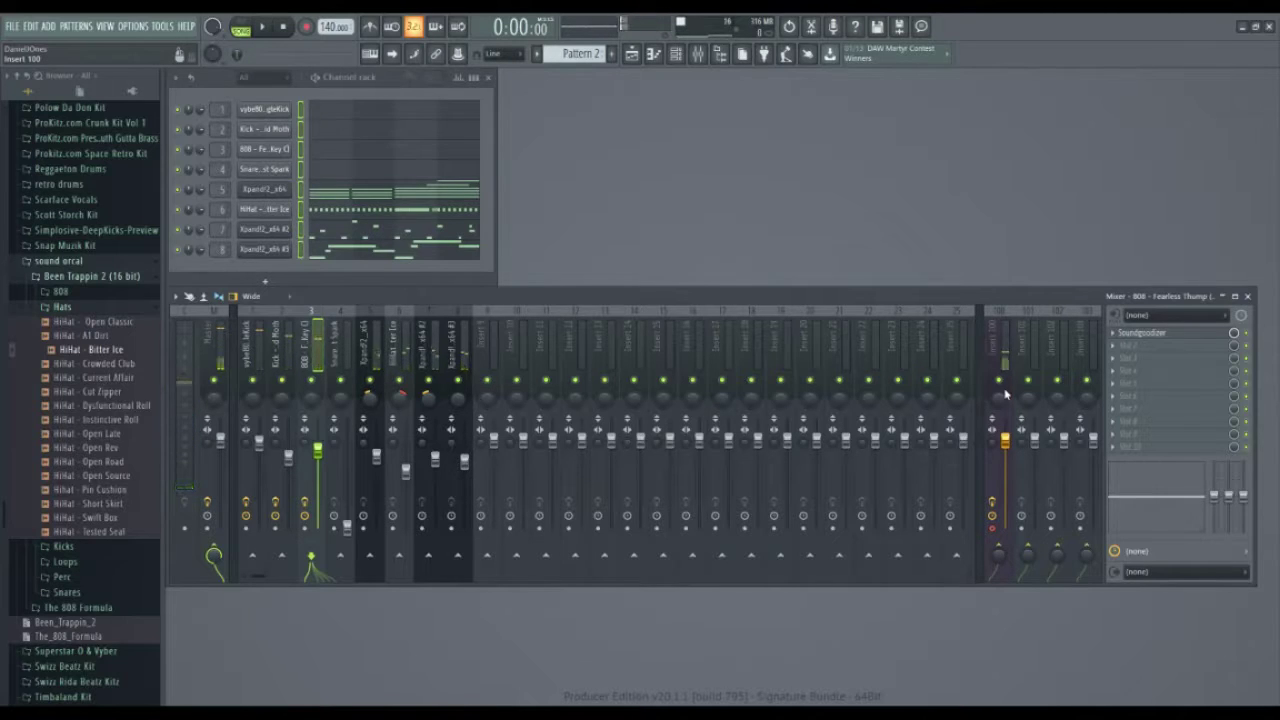